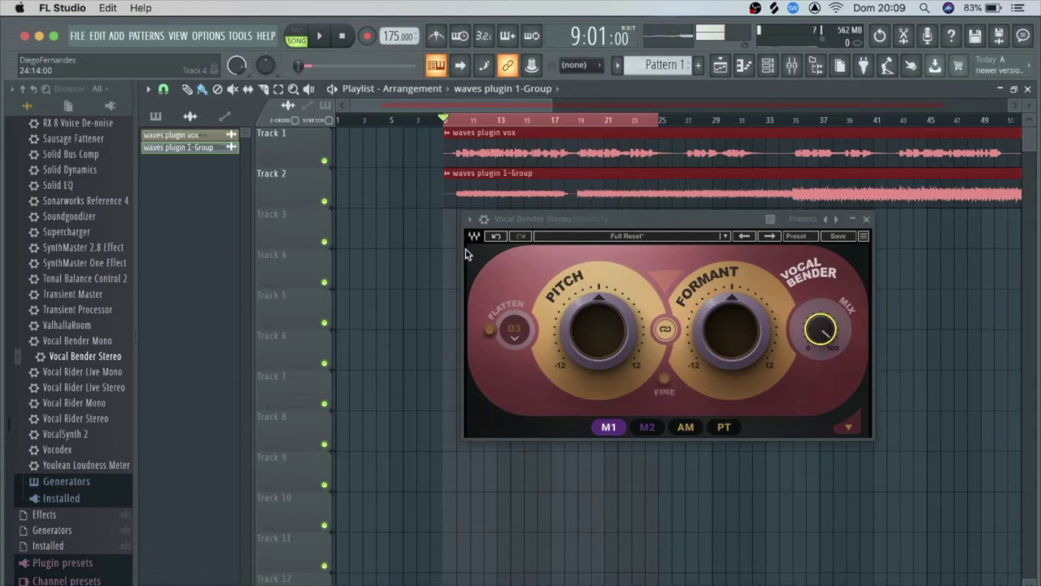
Play the song and sweep the vocal's formant through 3, -4 and -10 semitones, down to -12
{"action": "key", "text": "space"}
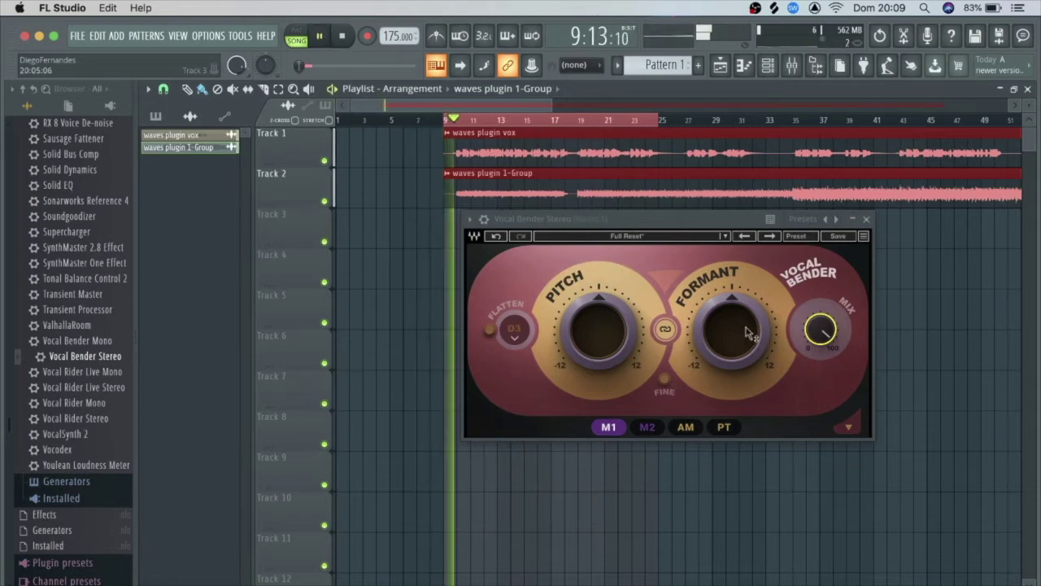
{"action": "left_click", "coordinate": [730, 337]}
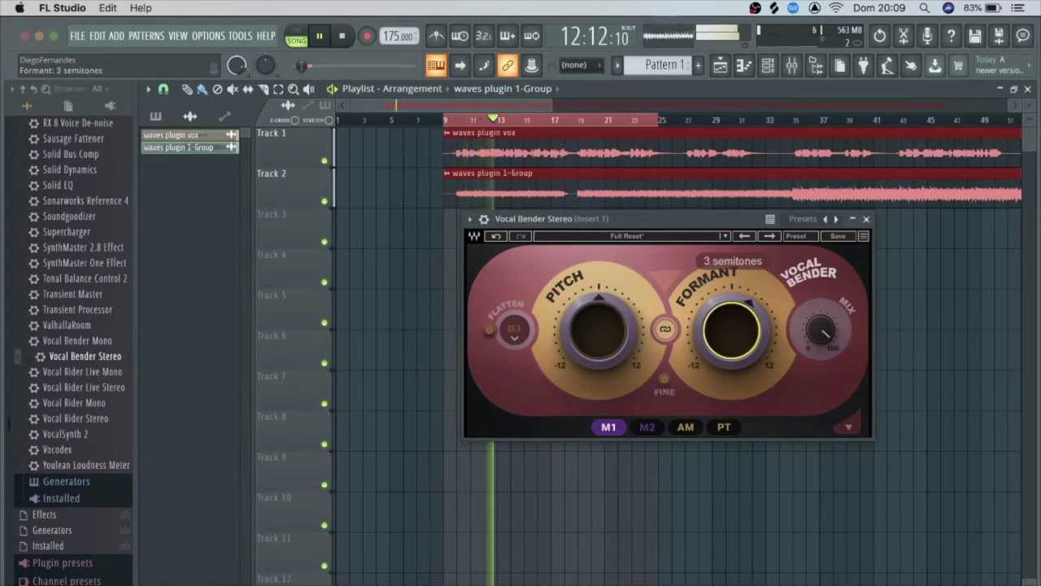
{"action": "left_click_drag", "start_coordinate": [730, 334], "coordinate": [731, 371]}
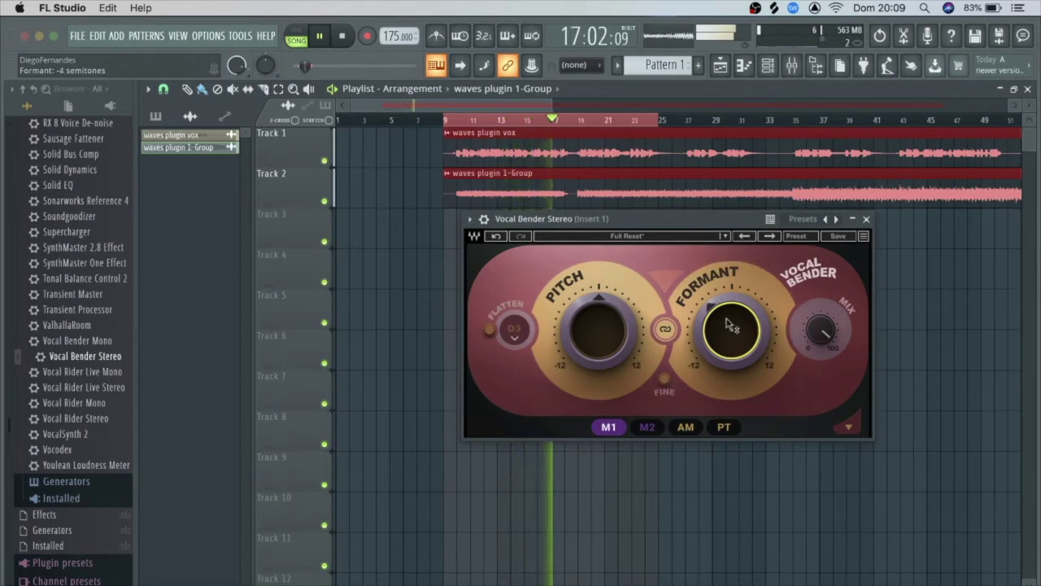
{"action": "scroll", "coordinate": [730, 326], "scroll_direction": "down", "scroll_amount": 5}
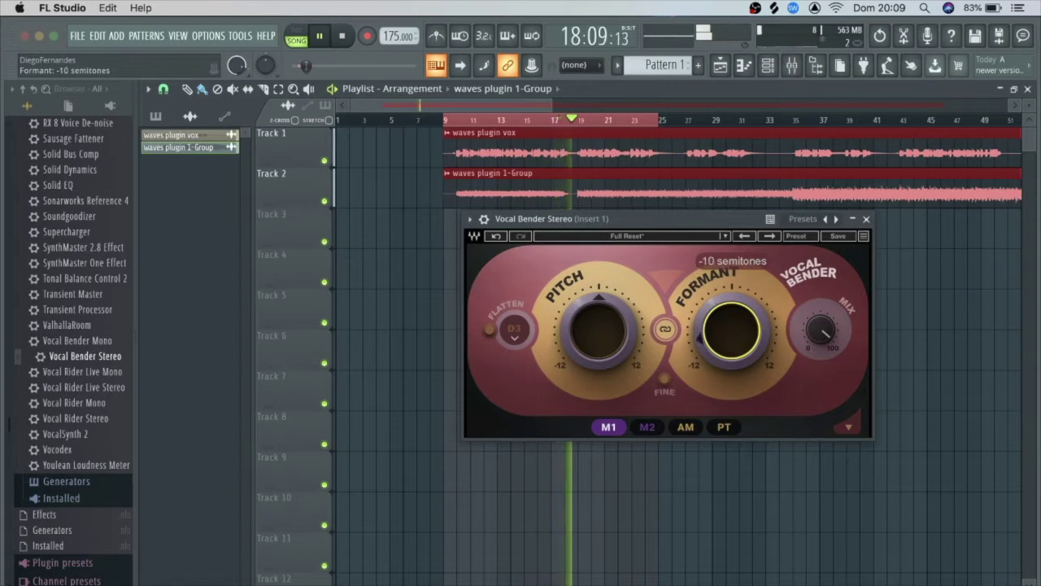
{"action": "scroll", "coordinate": [734, 340], "scroll_direction": "up", "scroll_amount": 20}
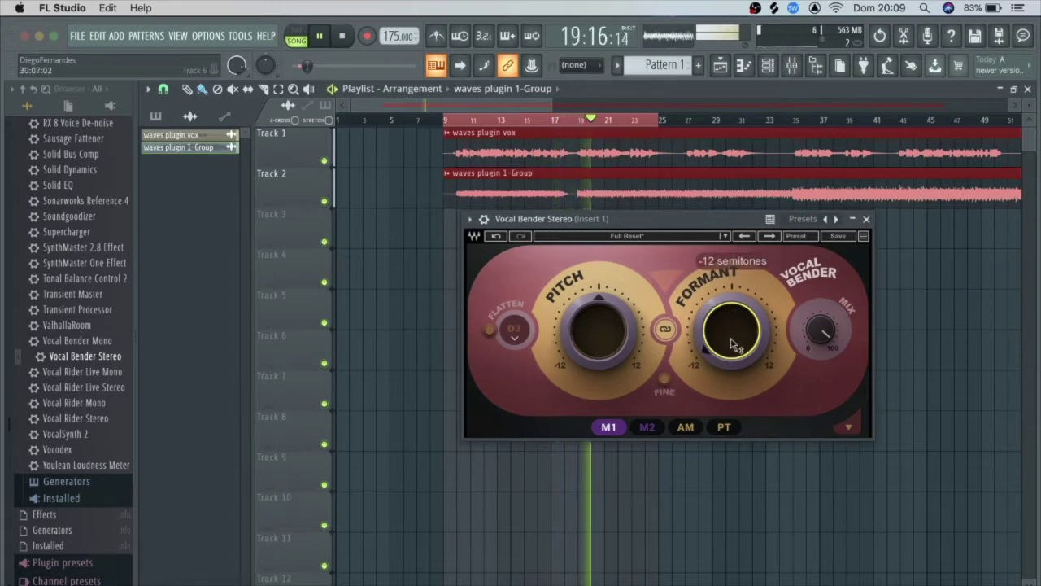
Raise the formant to 12 semitones during playback, ease it down through 6, and return it to 0
{"action": "scroll", "coordinate": [735, 340], "scroll_direction": "up", "scroll_amount": 3}
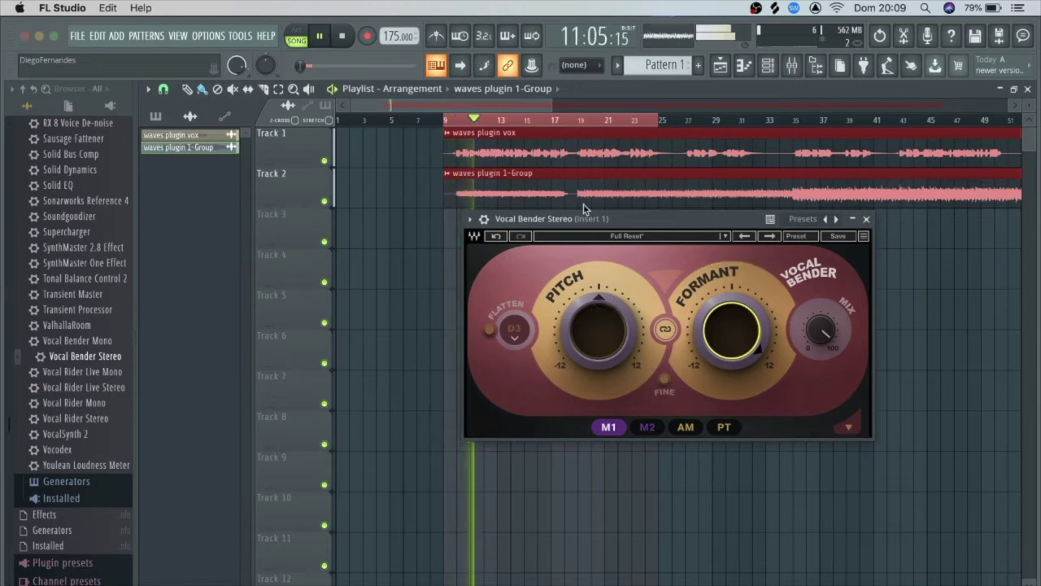
{"action": "left_click_drag", "start_coordinate": [747, 342], "coordinate": [746, 358]}
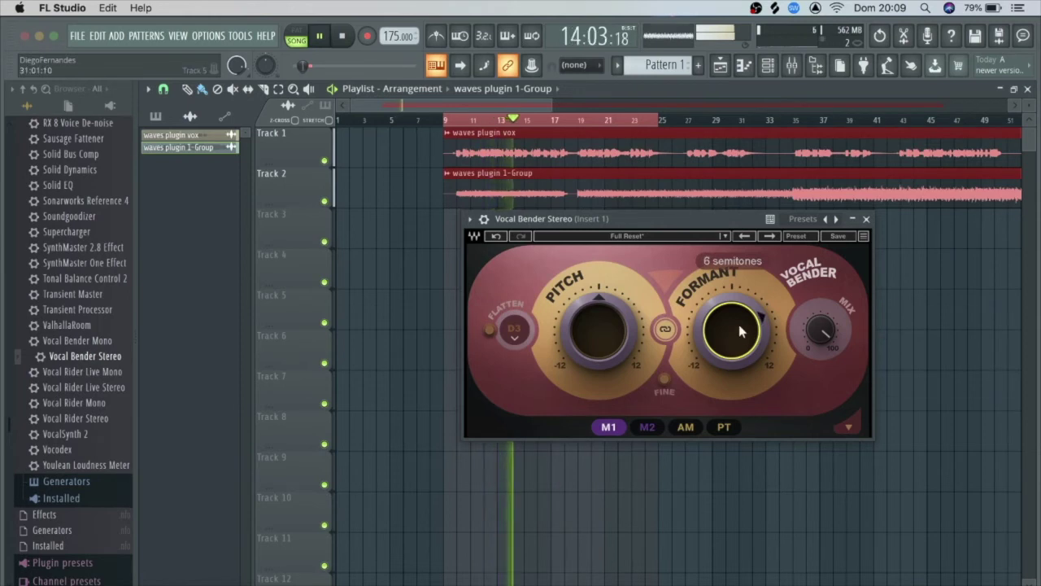
{"action": "left_click_drag", "start_coordinate": [741, 318], "coordinate": [740, 335]}
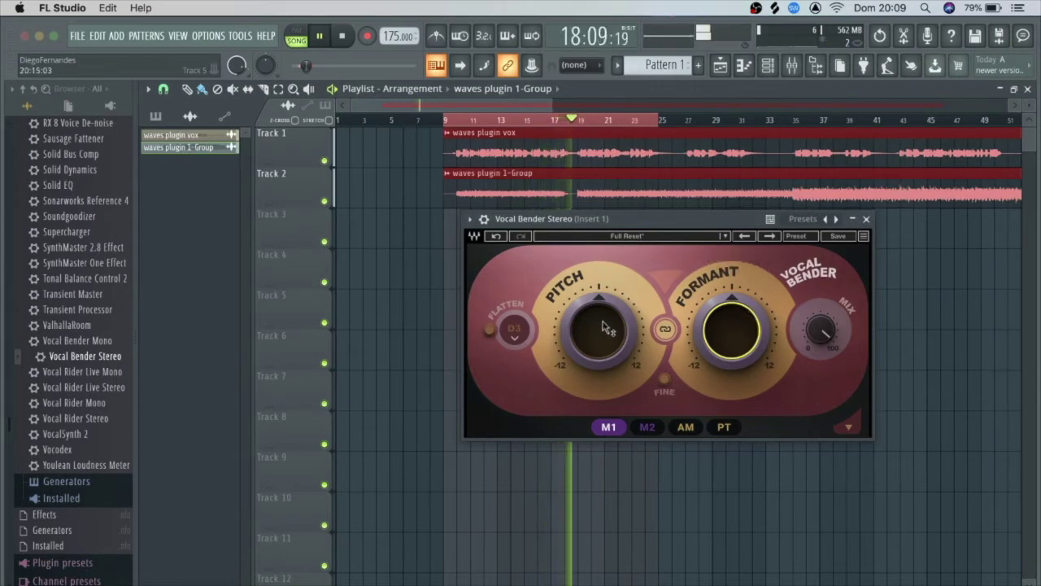
Audition the vocal with pitch and formant both at -12 semitones, and with both at 12 semitones
{"action": "left_click_drag", "start_coordinate": [598, 329], "coordinate": [597, 354]}
{"action": "left_click_drag", "start_coordinate": [732, 329], "coordinate": [732, 357]}
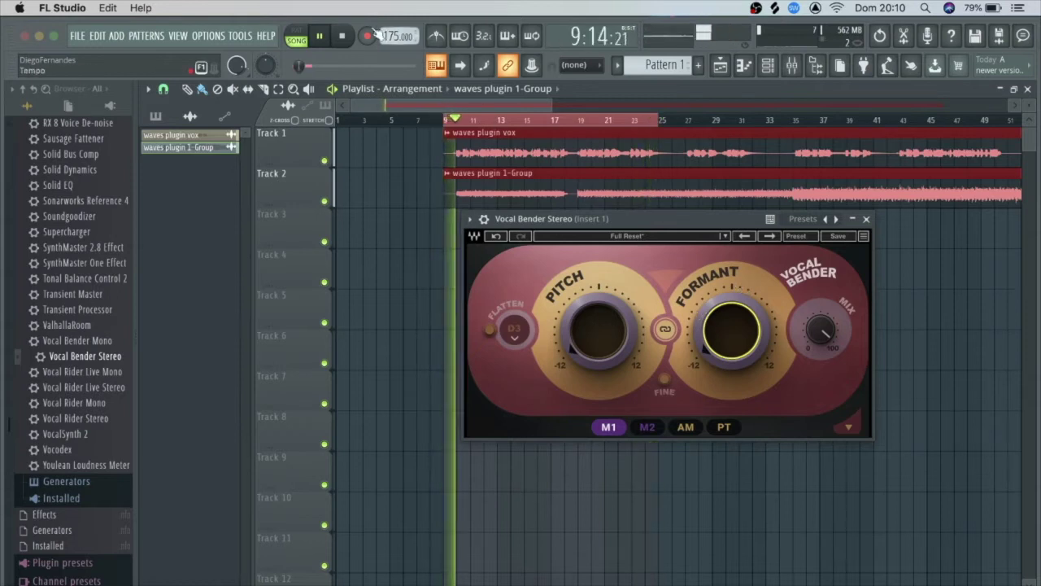
{"action": "left_click_drag", "start_coordinate": [618, 352], "coordinate": [618, 328]}
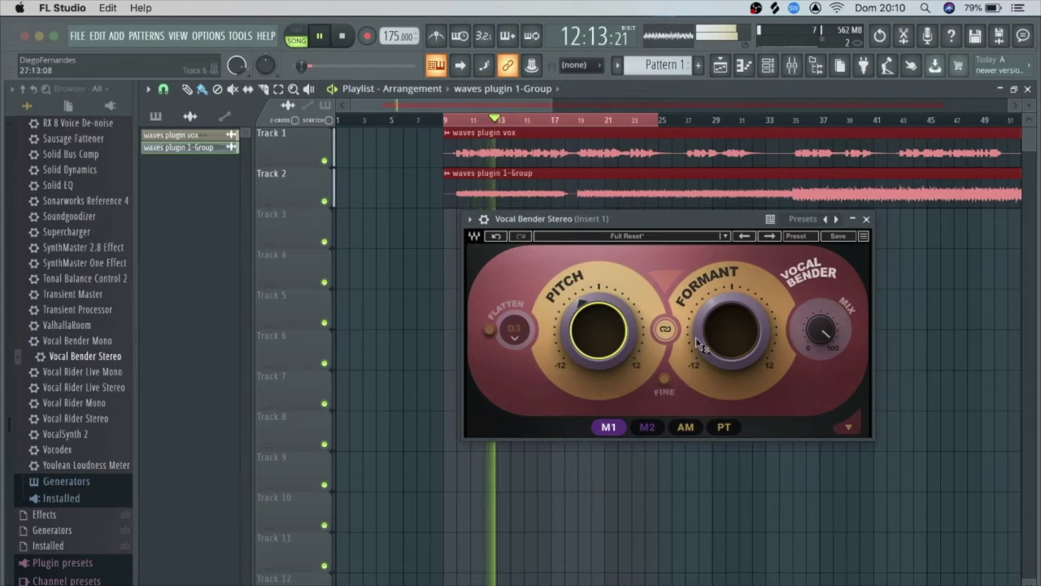
{"action": "left_click_drag", "start_coordinate": [588, 364], "coordinate": [591, 264]}
{"action": "left_click_drag", "start_coordinate": [717, 351], "coordinate": [717, 333]}
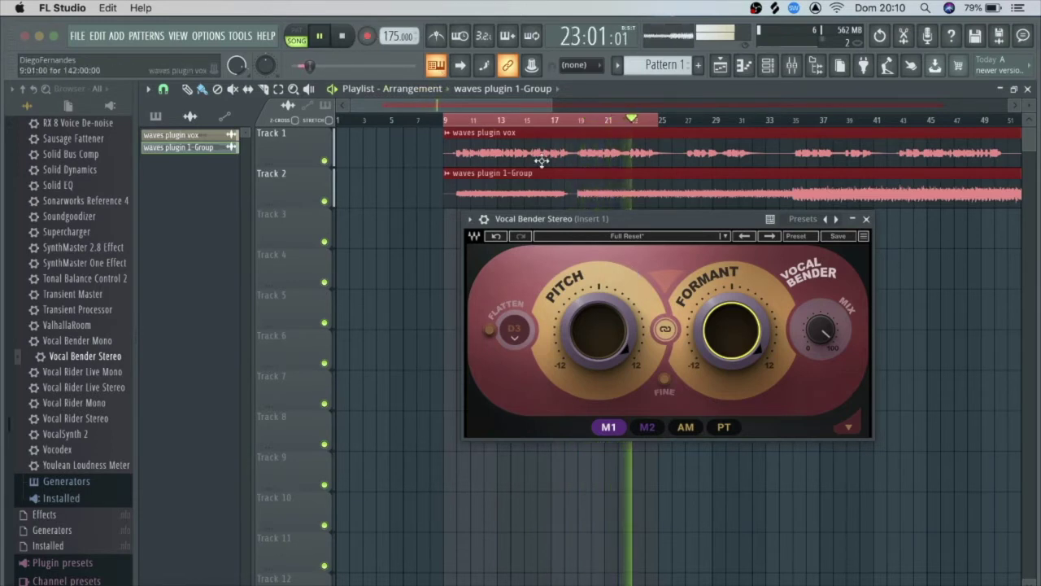
Lower pitch and formant to -12 semitones, raise the formant to about -5, and stop playback
{"action": "left_click_drag", "start_coordinate": [741, 320], "coordinate": [741, 439]}
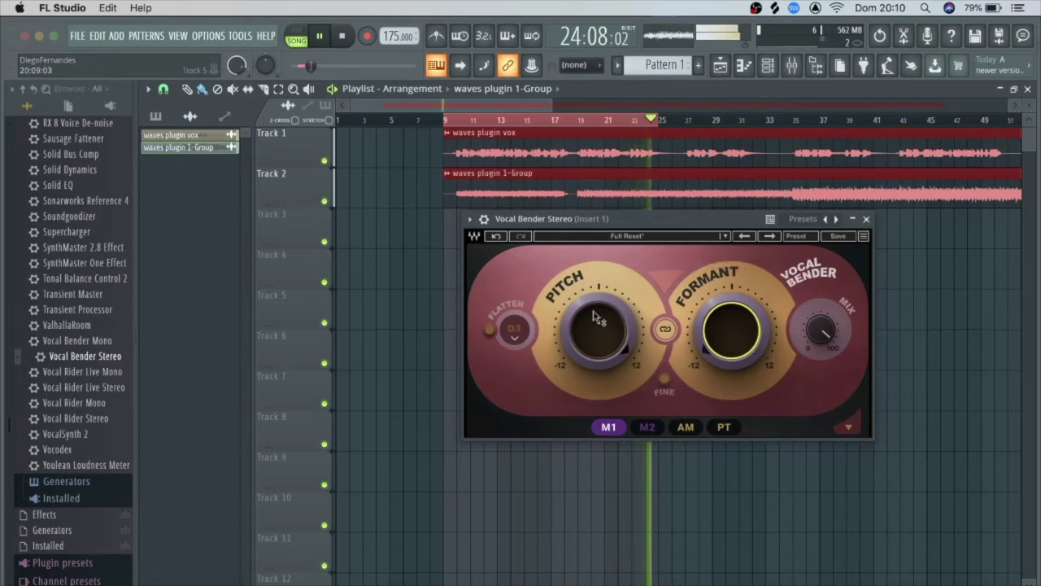
{"action": "left_click_drag", "start_coordinate": [594, 314], "coordinate": [594, 431]}
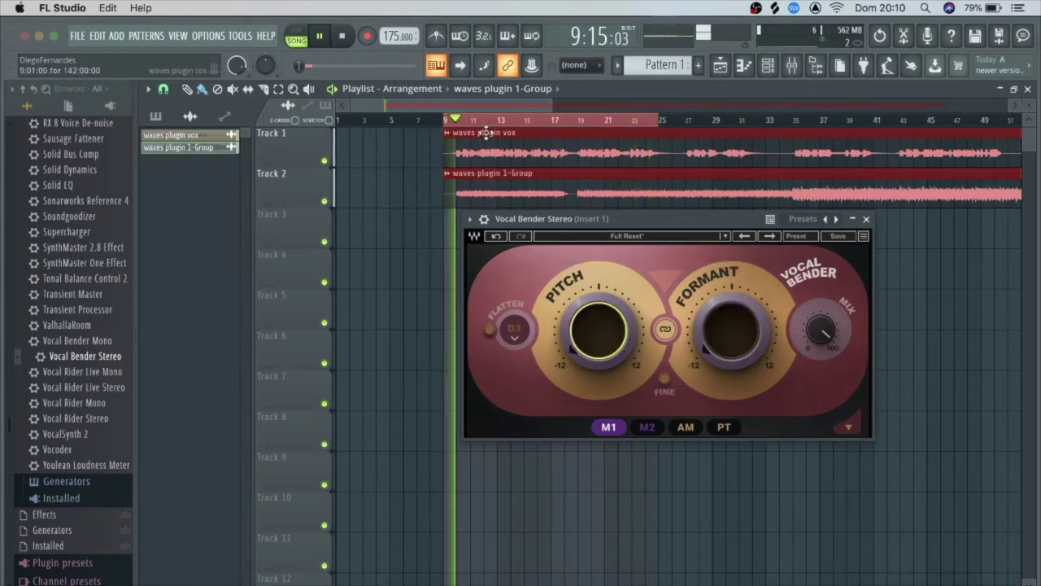
{"action": "left_click_drag", "start_coordinate": [736, 320], "coordinate": [738, 309]}
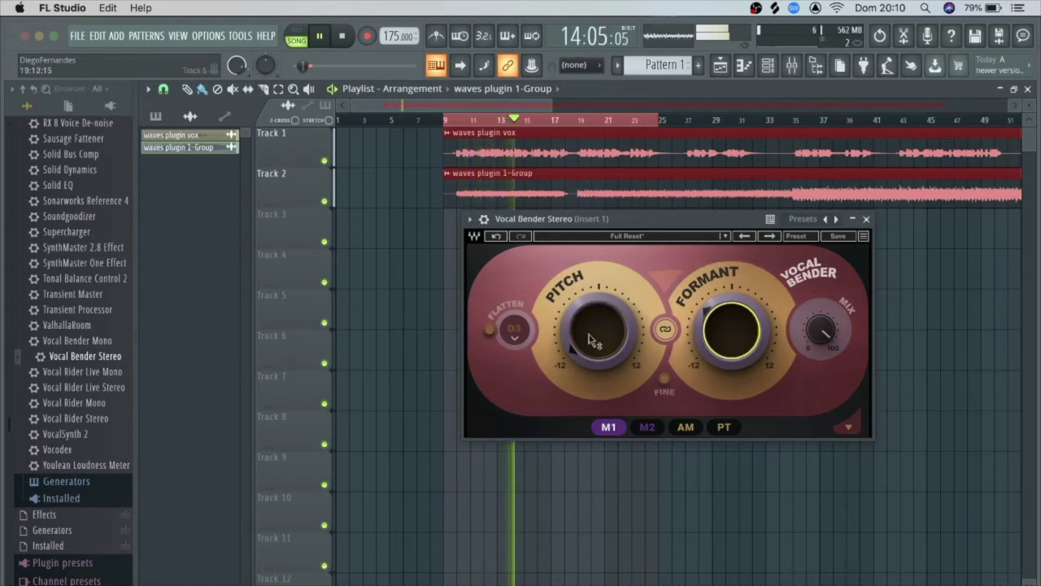
{"action": "left_click", "coordinate": [343, 37]}
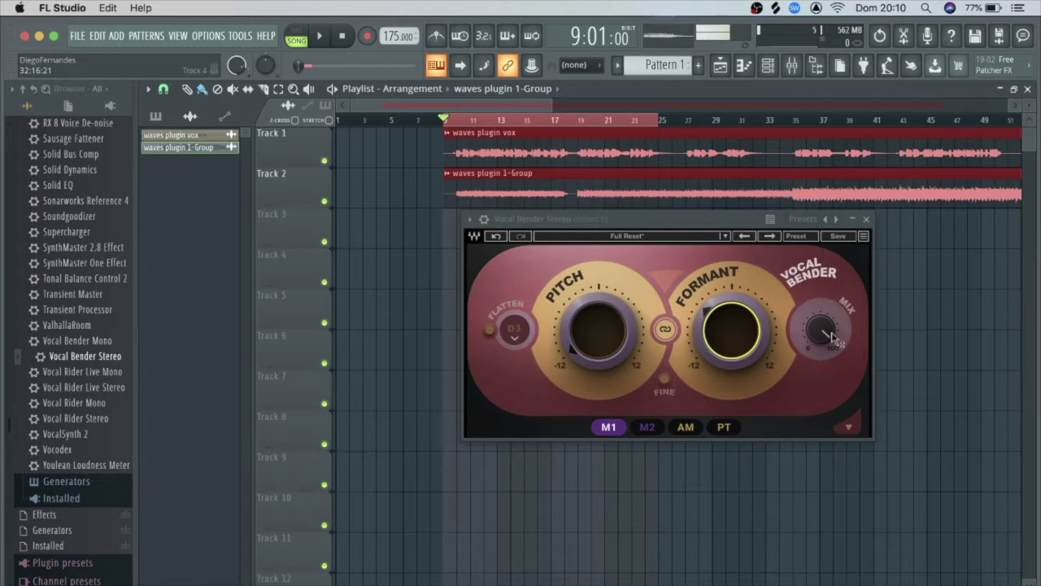
Play the song with the effect mix reduced to 32.8, raising it to 37.8 with the formant at -12 semitones
{"action": "left_click", "coordinate": [322, 37]}
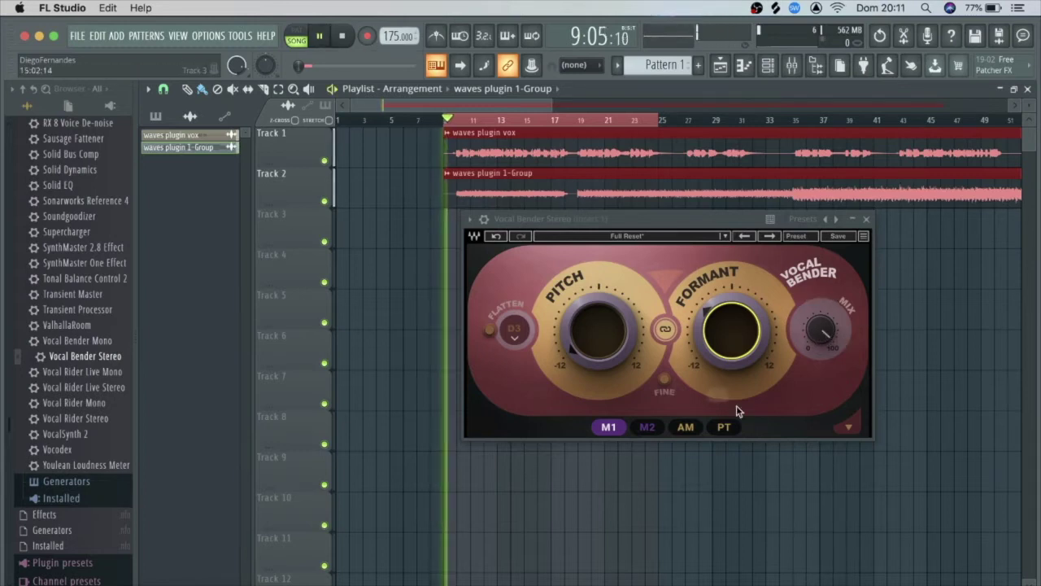
{"action": "left_click_drag", "start_coordinate": [820, 329], "coordinate": [820, 380]}
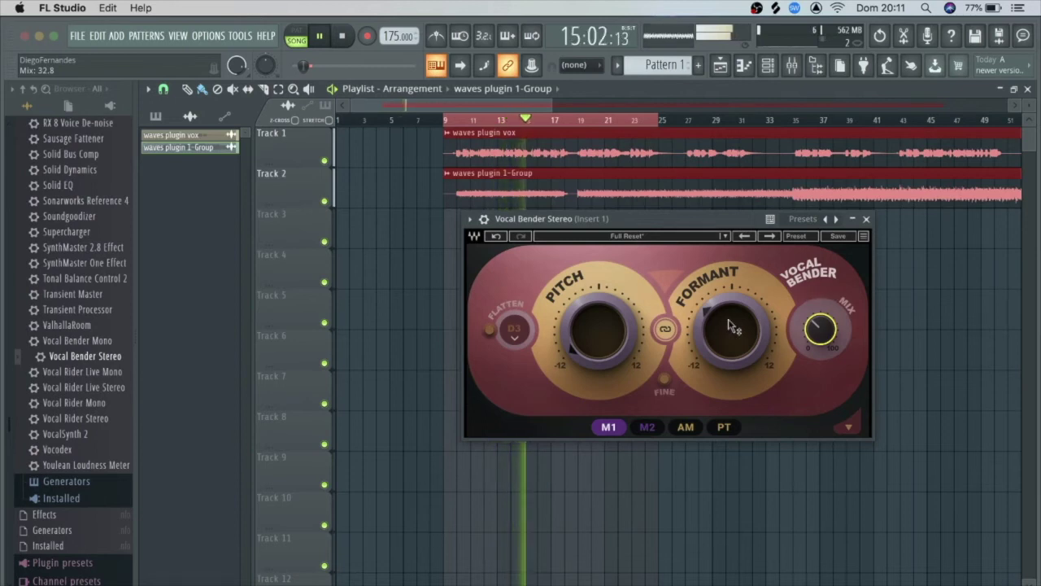
{"action": "left_click_drag", "start_coordinate": [821, 329], "coordinate": [822, 324]}
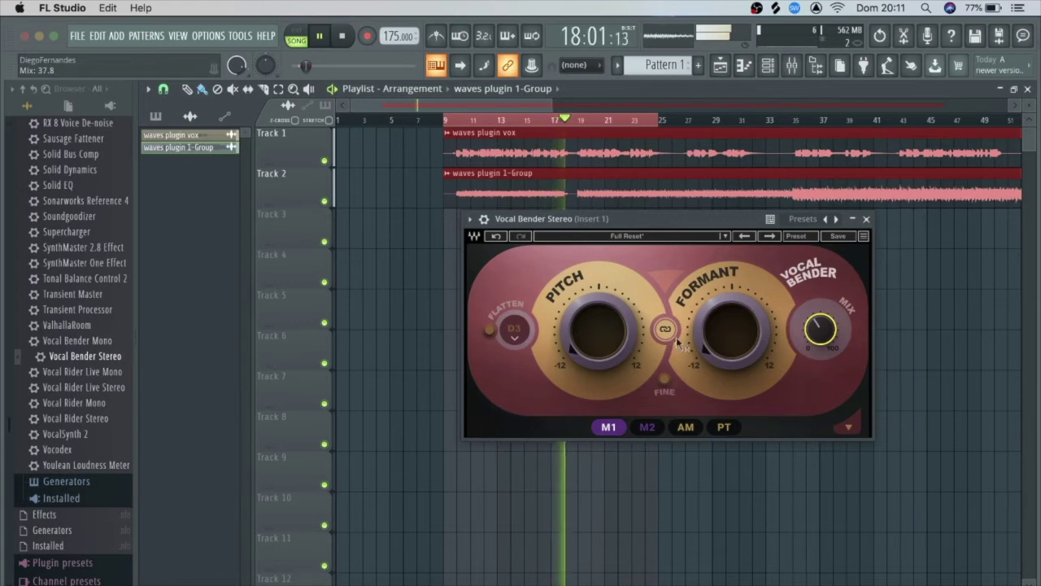
Raise pitch and formant to 12 semitones, lower the mix slightly, and stop playback
{"action": "left_click_drag", "start_coordinate": [602, 354], "coordinate": [602, 349]}
{"action": "left_click_drag", "start_coordinate": [727, 362], "coordinate": [727, 366]}
{"action": "left_click_drag", "start_coordinate": [822, 325], "coordinate": [826, 340]}
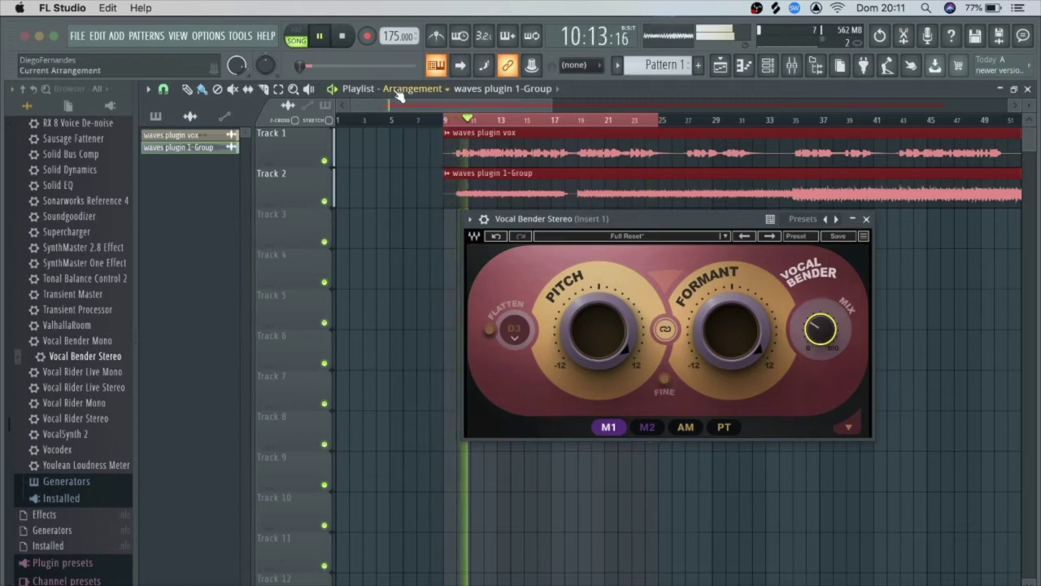
{"action": "left_click", "coordinate": [344, 37]}
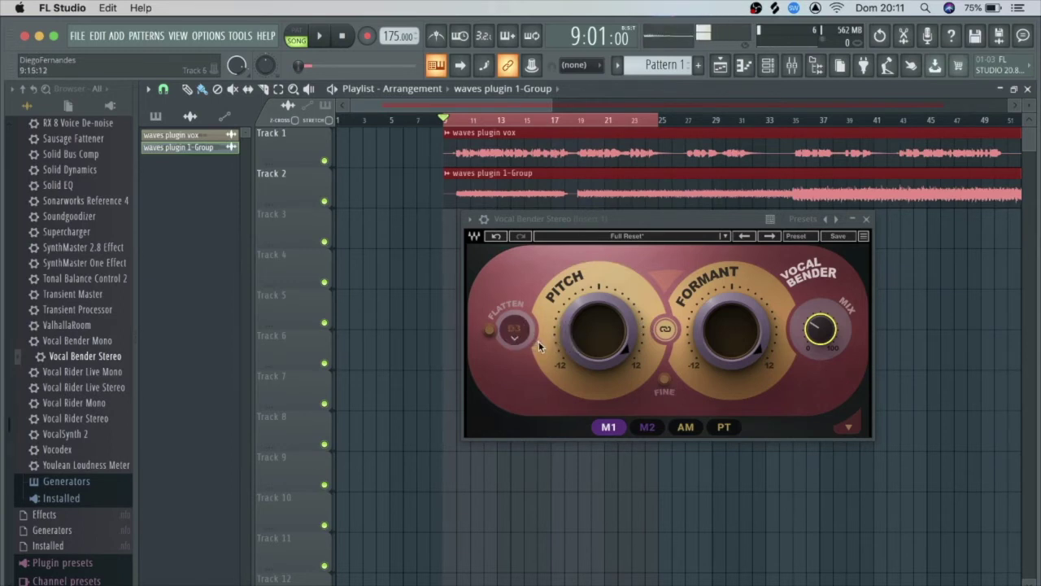
Mute Track 2 and play the vocal on its own with the effect mix at 0
{"action": "left_click", "coordinate": [323, 201]}
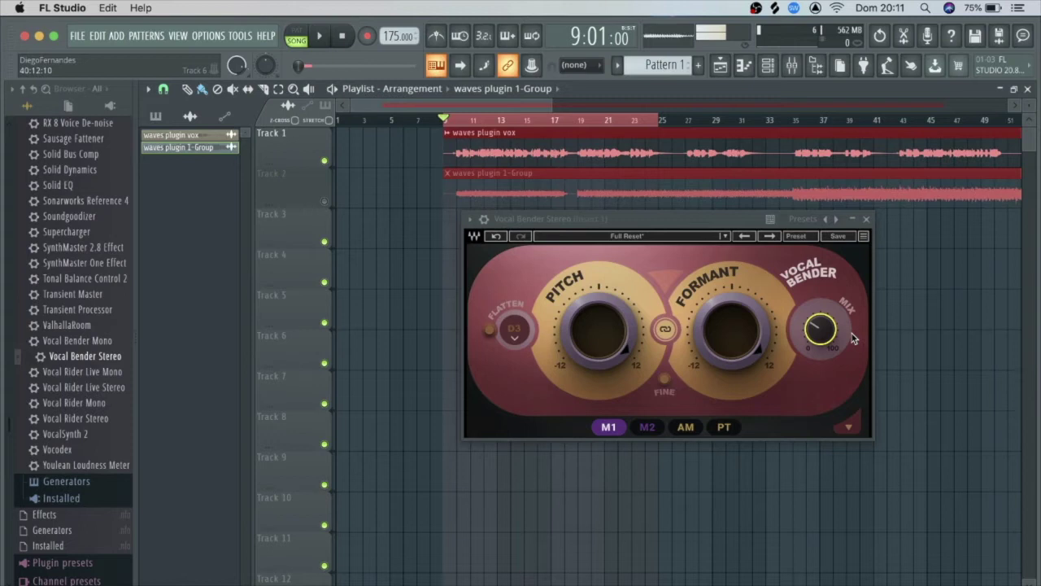
{"action": "left_click", "coordinate": [328, 43]}
{"action": "mouse_move", "coordinate": [821, 327]}
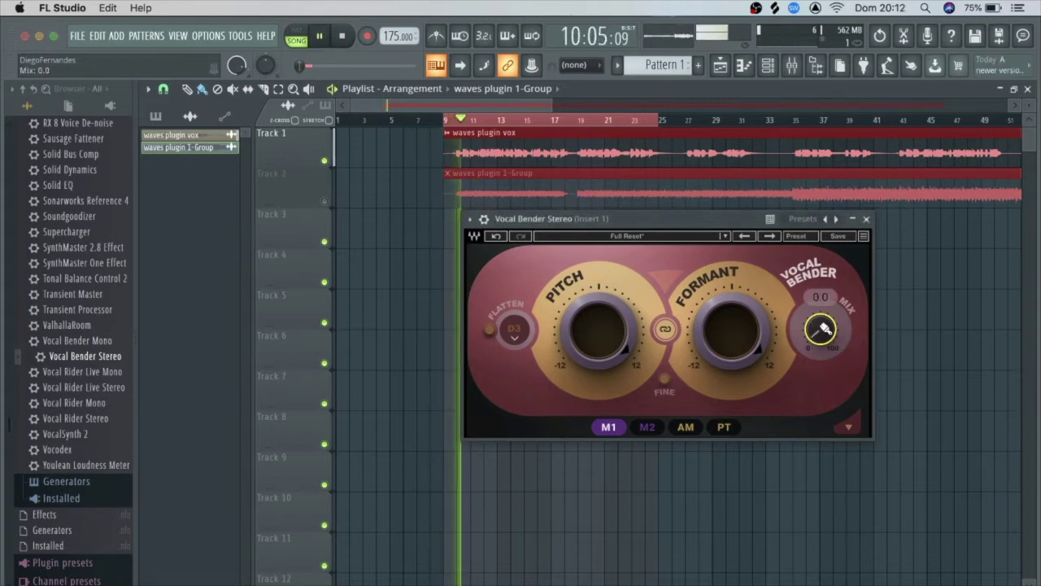
Enable Flatten at D3 with the mix at 100 and restart playback to hear the flattened vocal
{"action": "left_click", "coordinate": [489, 332]}
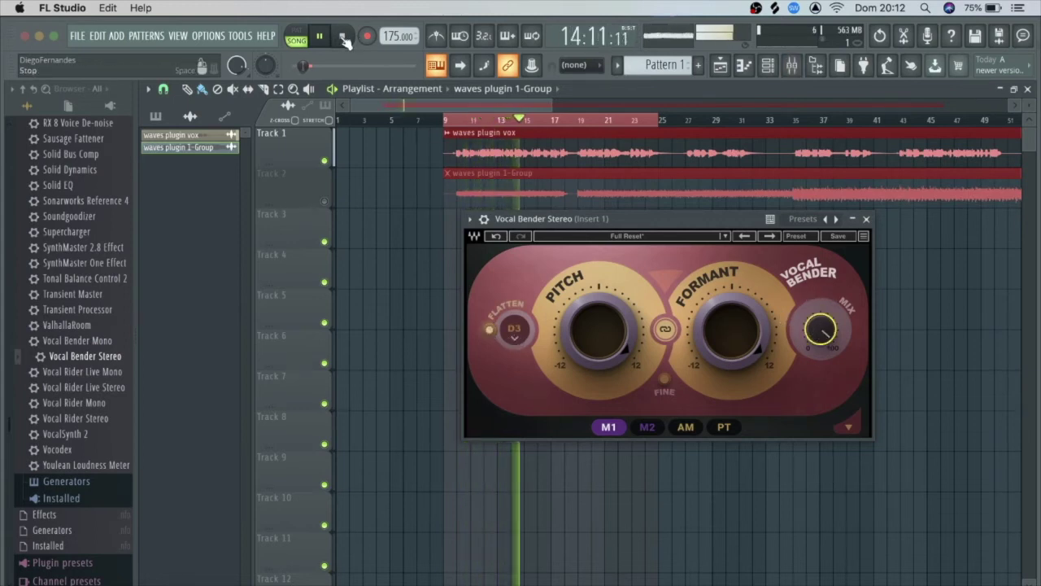
{"action": "key", "text": "space"}
{"action": "left_click", "coordinate": [319, 36]}
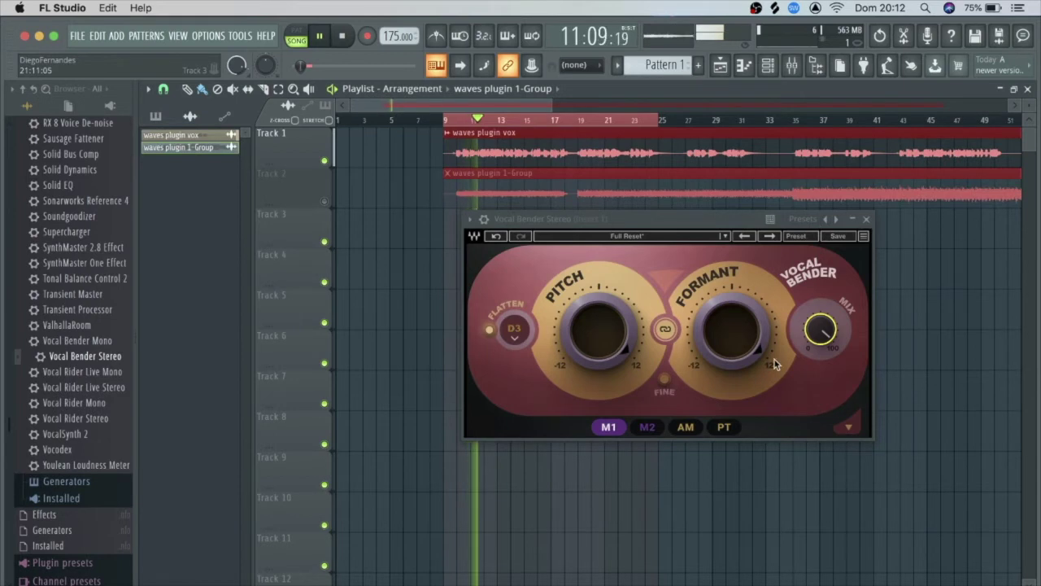
Lower the formant and pitch to -12 semitones on the flattened vocal and stop playback
{"action": "left_click_drag", "start_coordinate": [737, 316], "coordinate": [737, 391]}
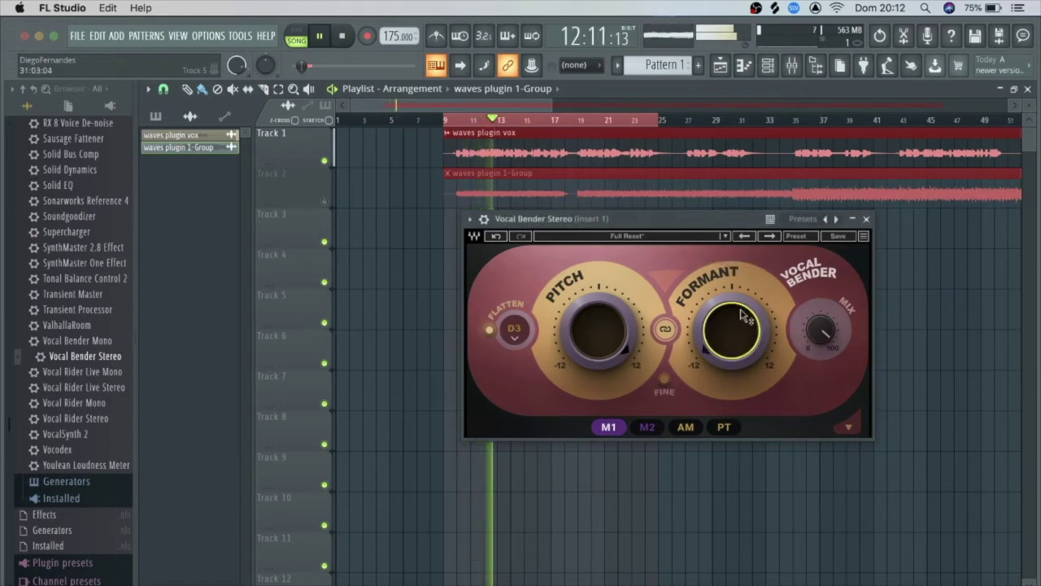
{"action": "left_click", "coordinate": [610, 319]}
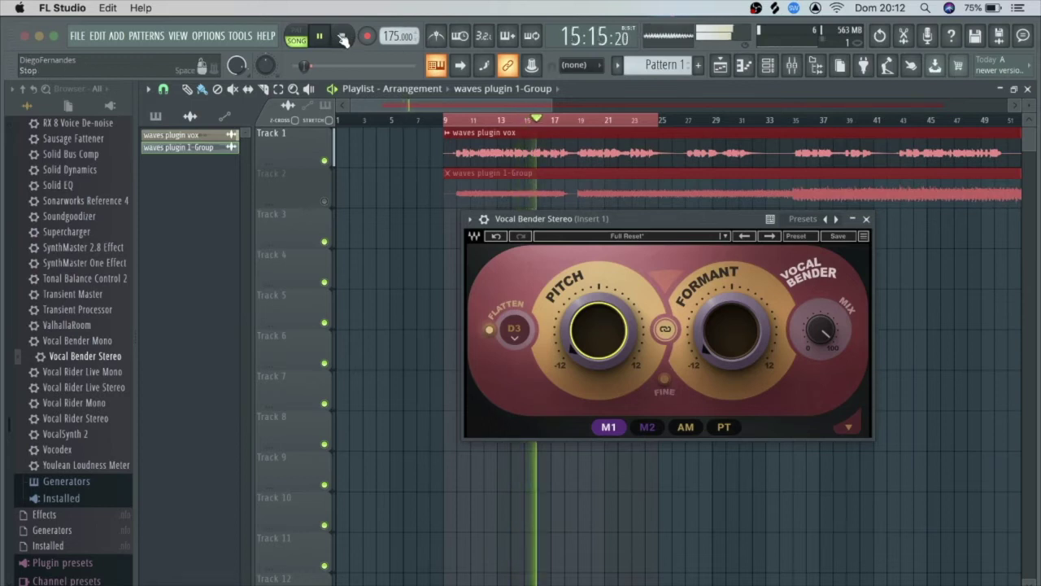
{"action": "left_click", "coordinate": [343, 38]}
Play the flattened vocal while raising the mix from 0 to 28.4, and set the Flatten note to E3
{"action": "left_click", "coordinate": [816, 348]}
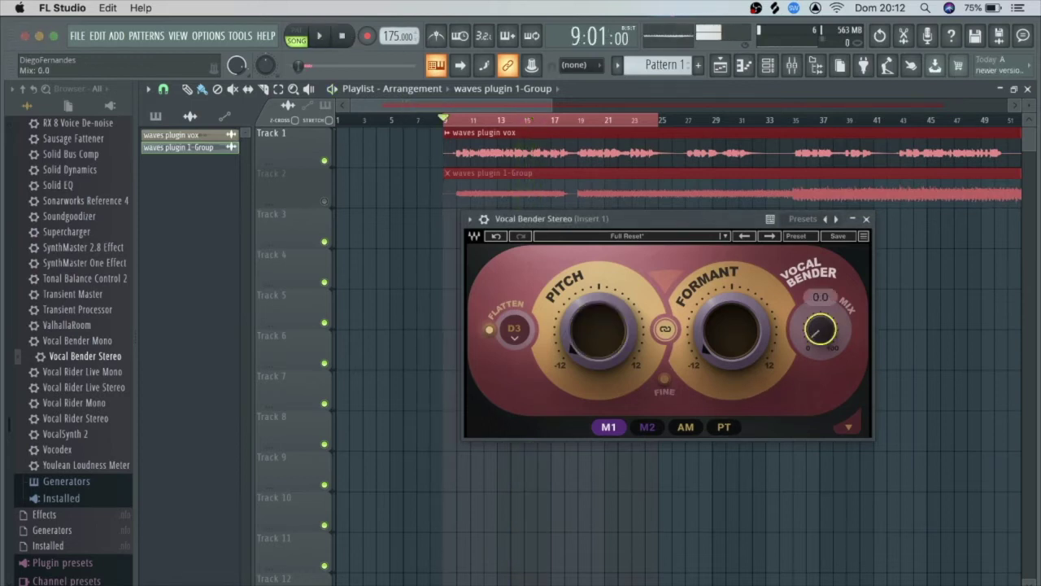
{"action": "left_click", "coordinate": [324, 38]}
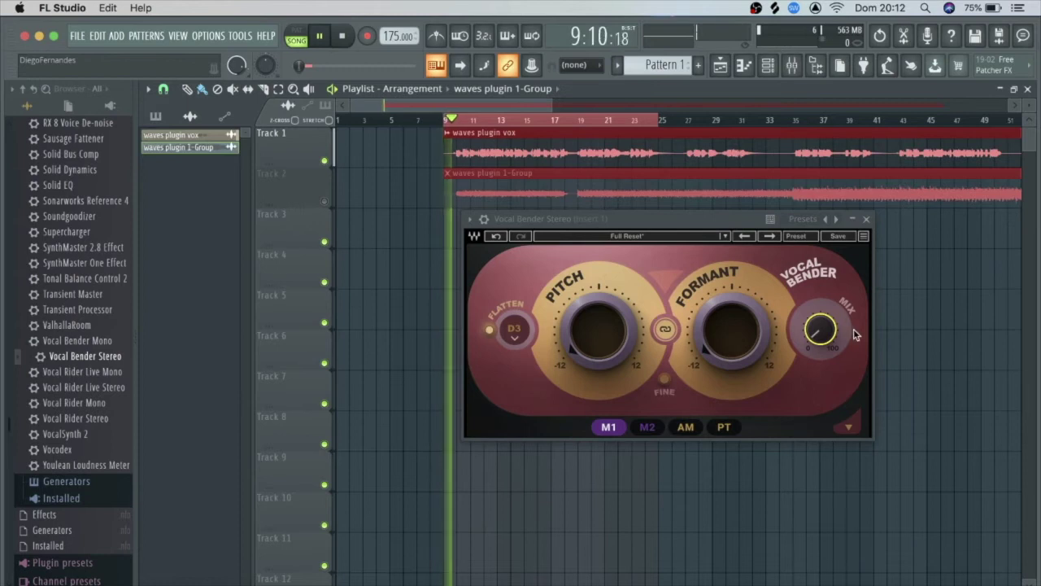
{"action": "left_click", "coordinate": [820, 329]}
{"action": "left_click_drag", "start_coordinate": [819, 328], "coordinate": [820, 305]}
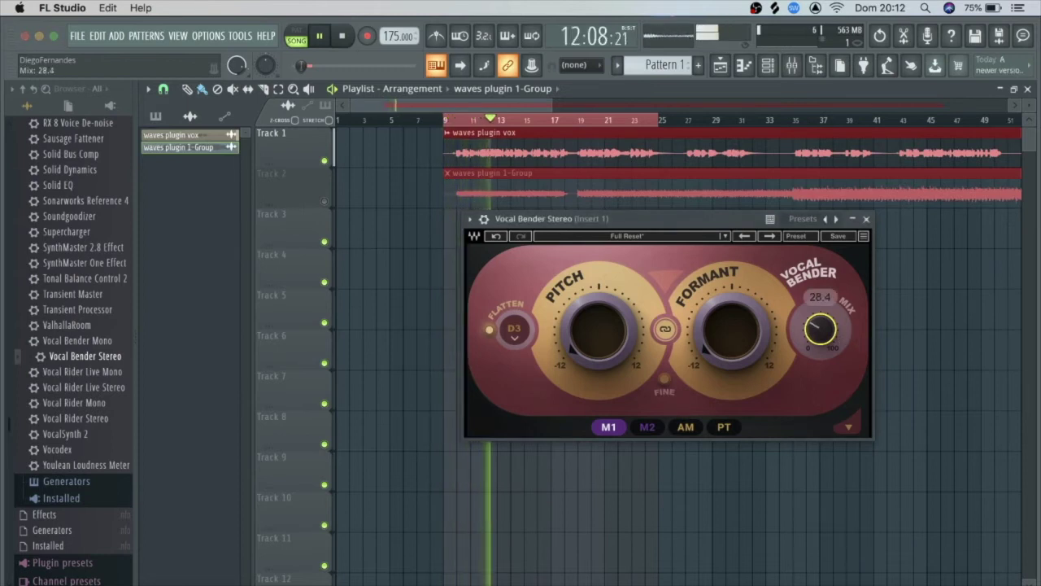
{"action": "mouse_move", "coordinate": [516, 329]}
{"action": "left_mouse_down"}
{"action": "mouse_move", "coordinate": [515, 318]}
{"action": "mouse_move", "coordinate": [516, 327]}
{"action": "left_mouse_up"}
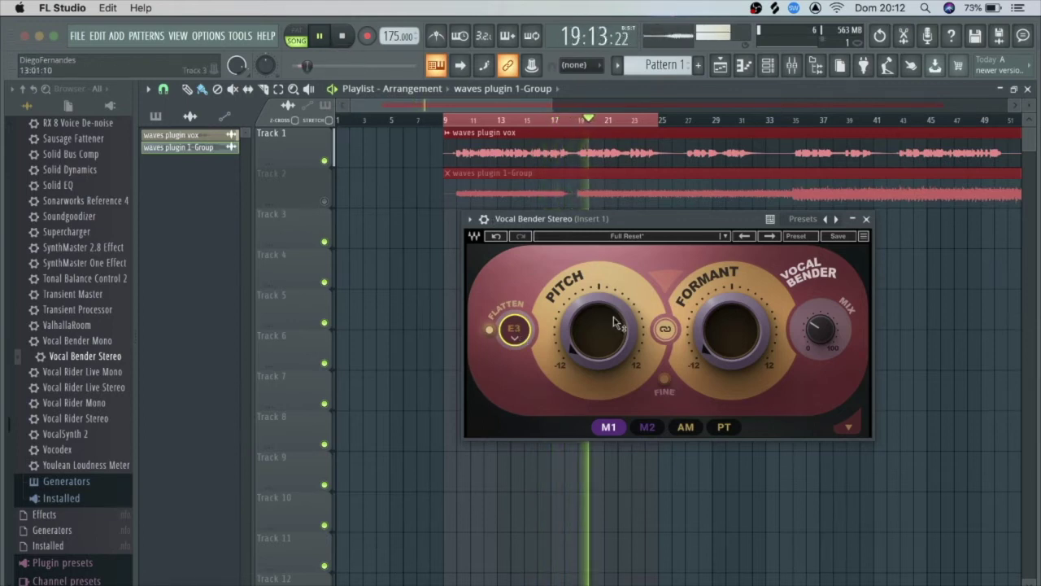
{"action": "key", "text": "space"}
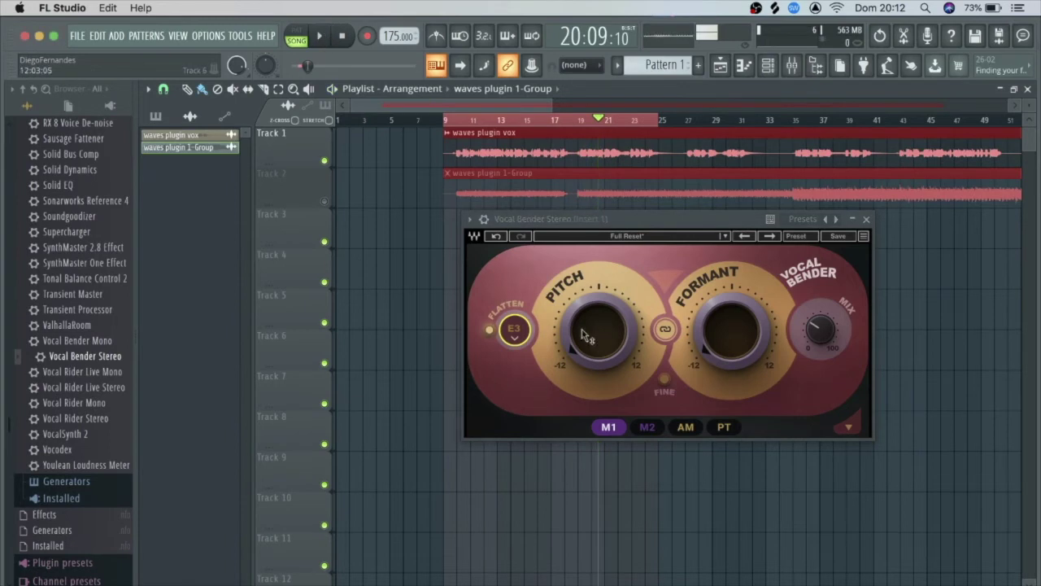
Raise pitch and formant to 12 semitones while paused, and resume playback from about bar 12
{"action": "left_click_drag", "start_coordinate": [592, 348], "coordinate": [592, 277]}
{"action": "left_click_drag", "start_coordinate": [718, 353], "coordinate": [717, 348]}
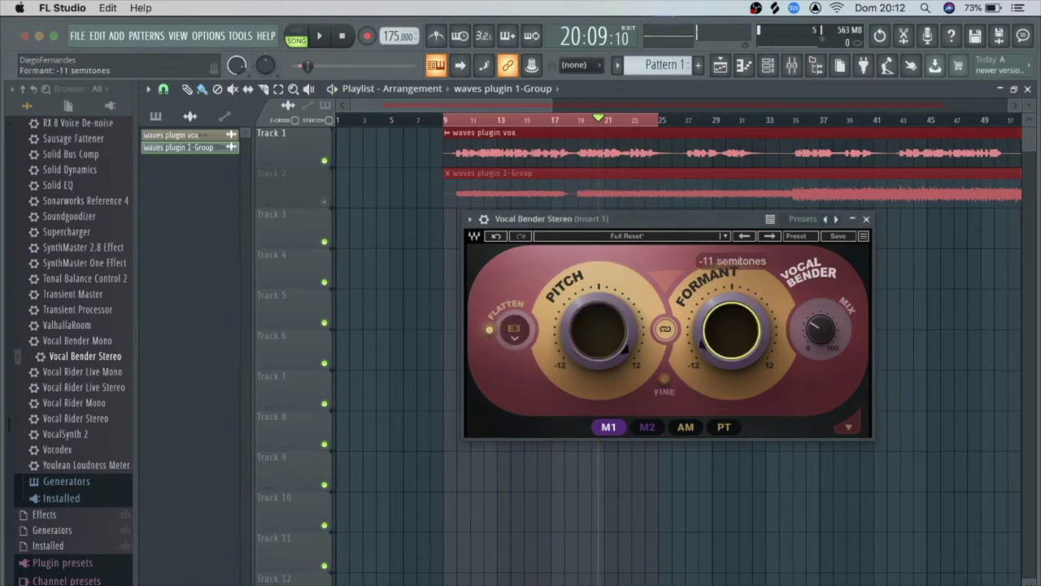
{"action": "key", "text": "space"}
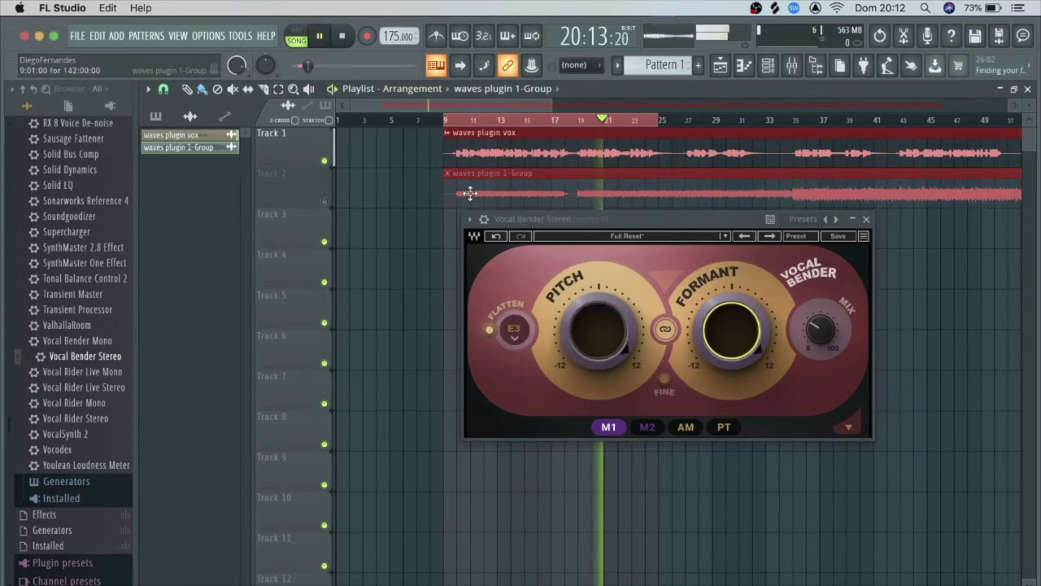
{"action": "left_click", "coordinate": [484, 121]}
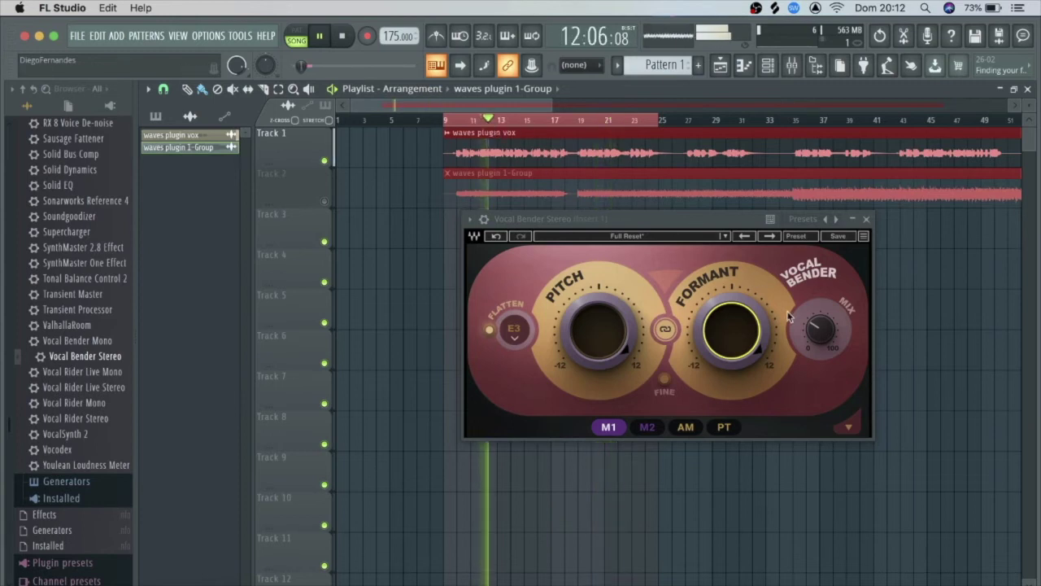
Lower the mix slightly, set the formant to about -4 semitones and return the pitch to 0
{"action": "left_click", "coordinate": [827, 334]}
{"action": "left_click_drag", "start_coordinate": [760, 367], "coordinate": [760, 335]}
{"action": "left_click_drag", "start_coordinate": [731, 330], "coordinate": [731, 382]}
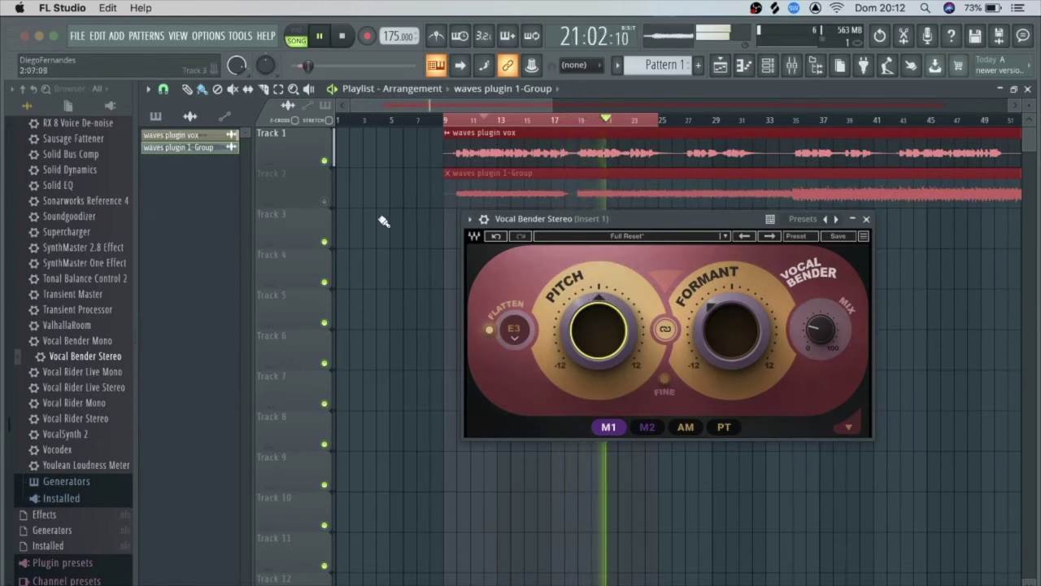
Lower the mix to 17.4 and unmute Track 2 to hear the flattened vocal with the backing track
{"action": "left_click_drag", "start_coordinate": [821, 337], "coordinate": [822, 341]}
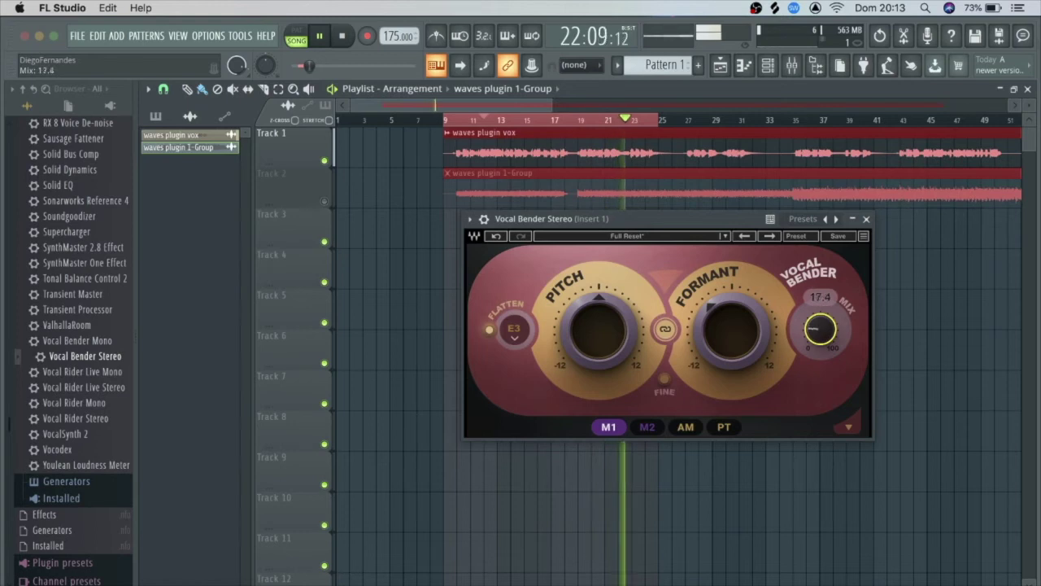
{"action": "left_click", "coordinate": [324, 201]}
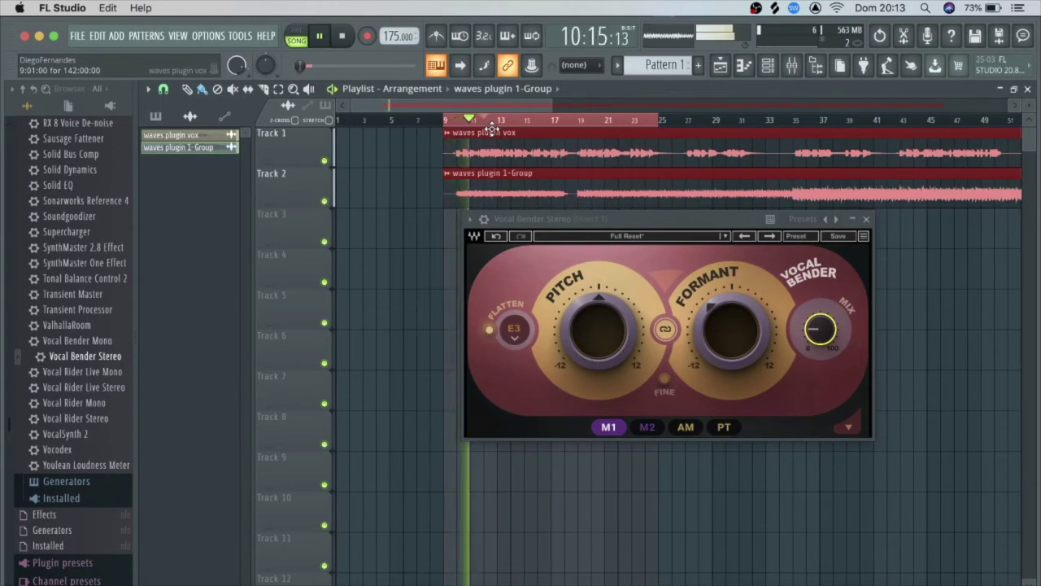
{"action": "mouse_move", "coordinate": [818, 327]}
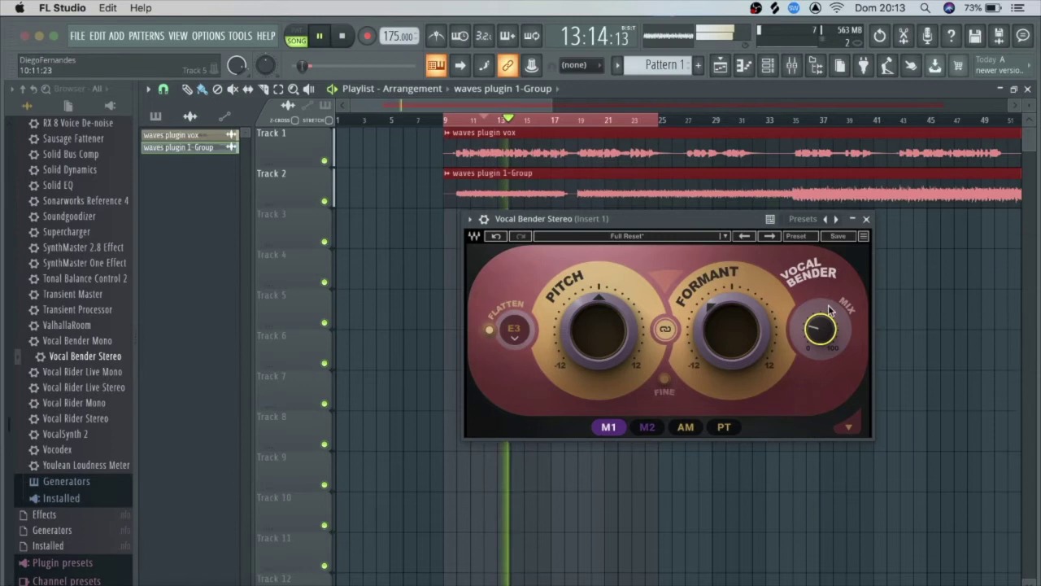
Set the Flatten note to B3 and the mix to 20.7 during playback, and stop with Flatten switched off
{"action": "left_click", "coordinate": [515, 333]}
{"action": "left_click_drag", "start_coordinate": [515, 334], "coordinate": [515, 318]}
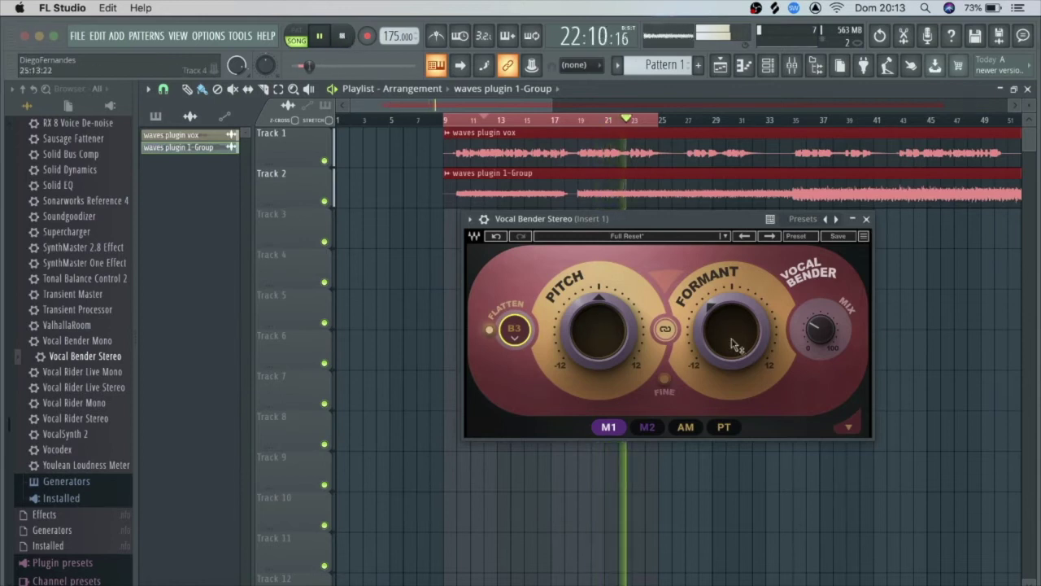
{"action": "mouse_move", "coordinate": [820, 328]}
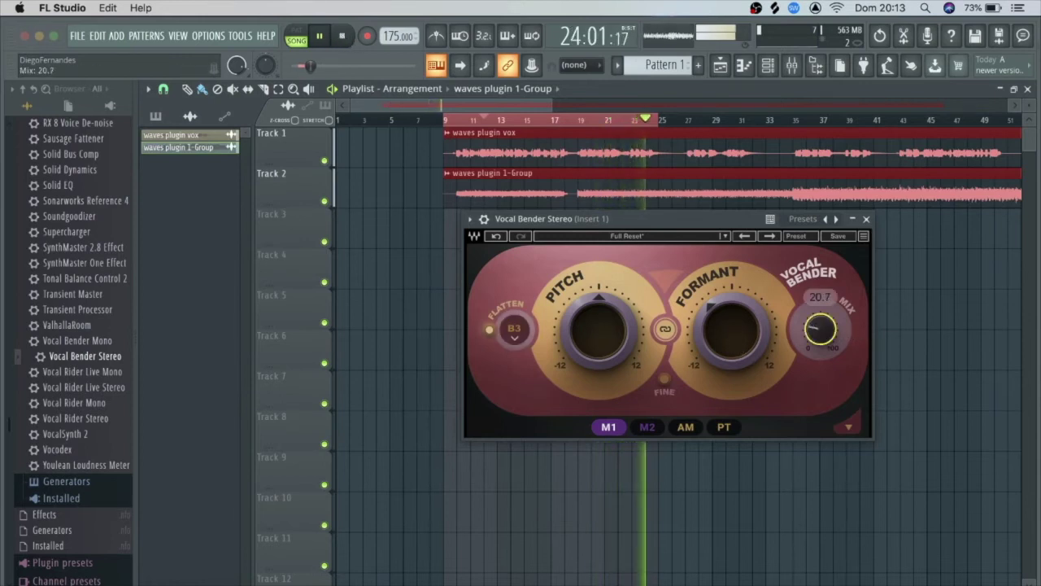
{"action": "left_click", "coordinate": [345, 37]}
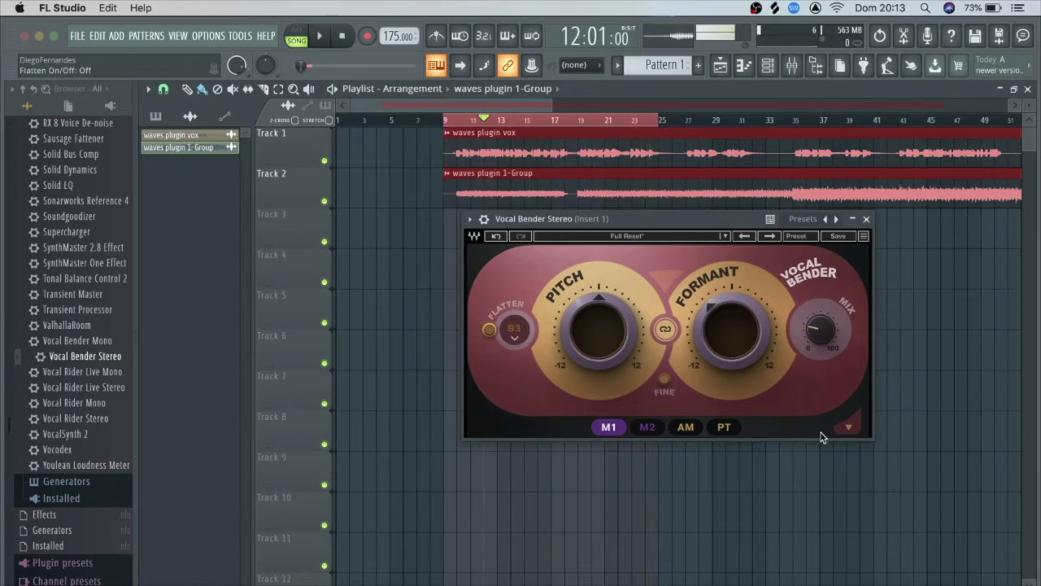
Expand the modulation section and compare the LFO shapes and settings of modulators M1 and M2
{"action": "left_click", "coordinate": [848, 429]}
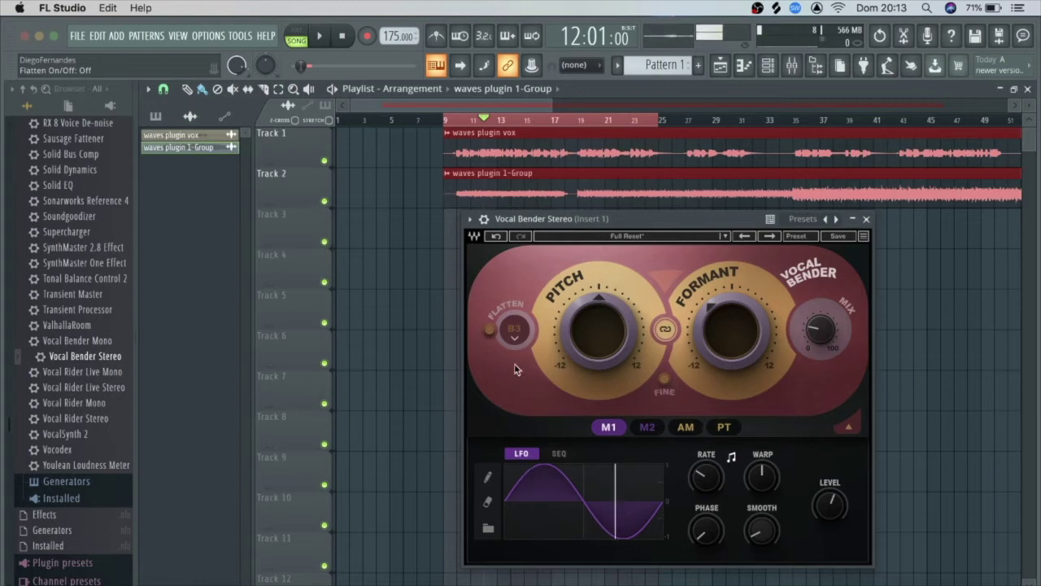
{"action": "left_click", "coordinate": [647, 429]}
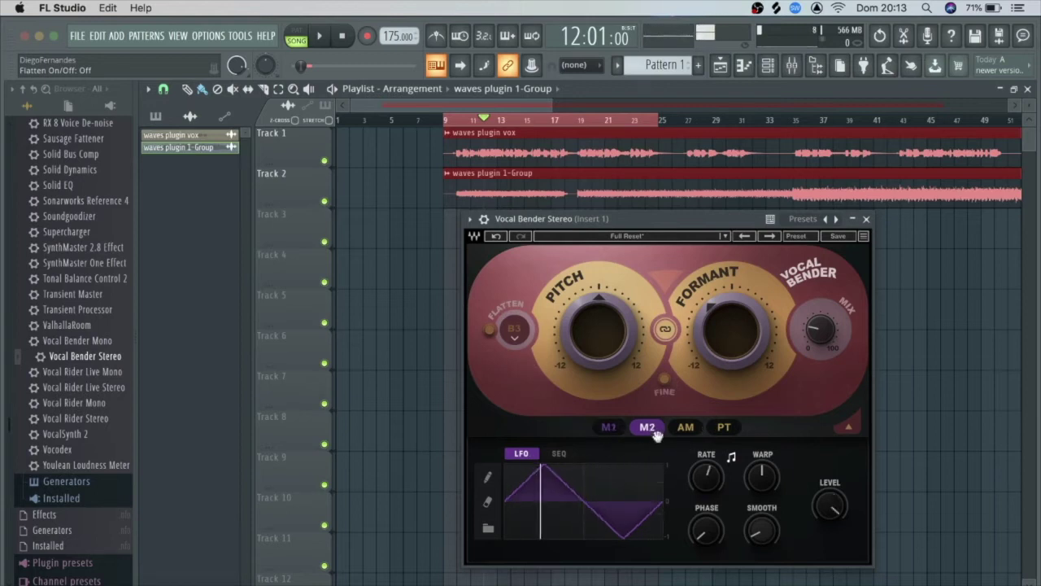
{"action": "left_click", "coordinate": [610, 429]}
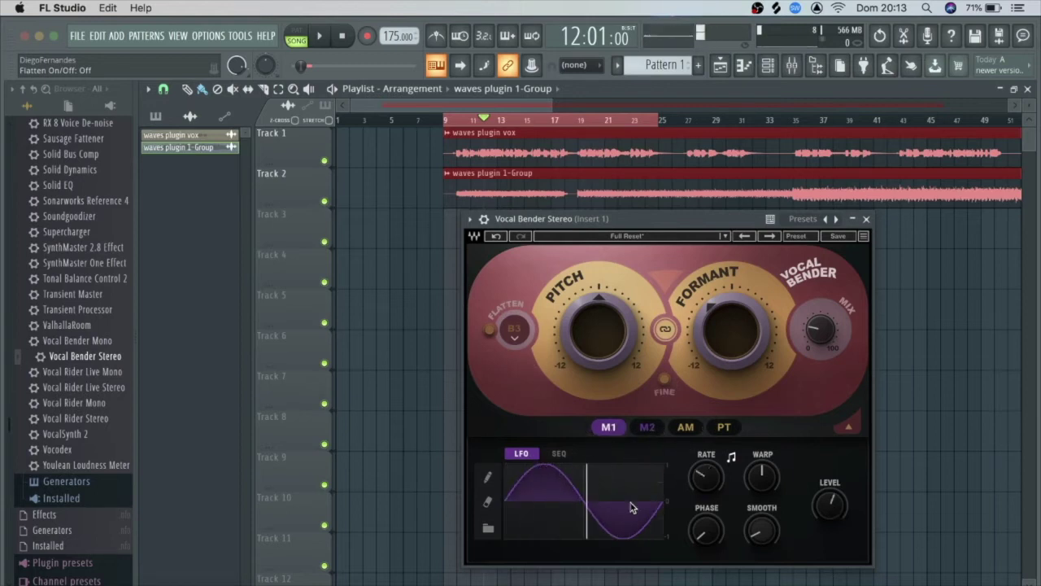
{"action": "left_click", "coordinate": [647, 428]}
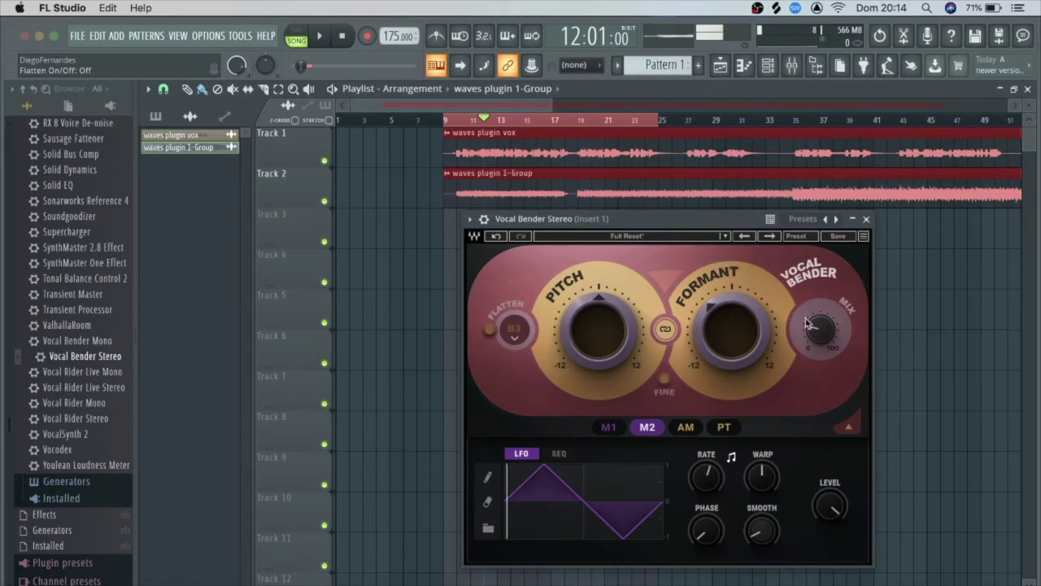
{"action": "left_click_drag", "start_coordinate": [831, 330], "coordinate": [846, 313]}
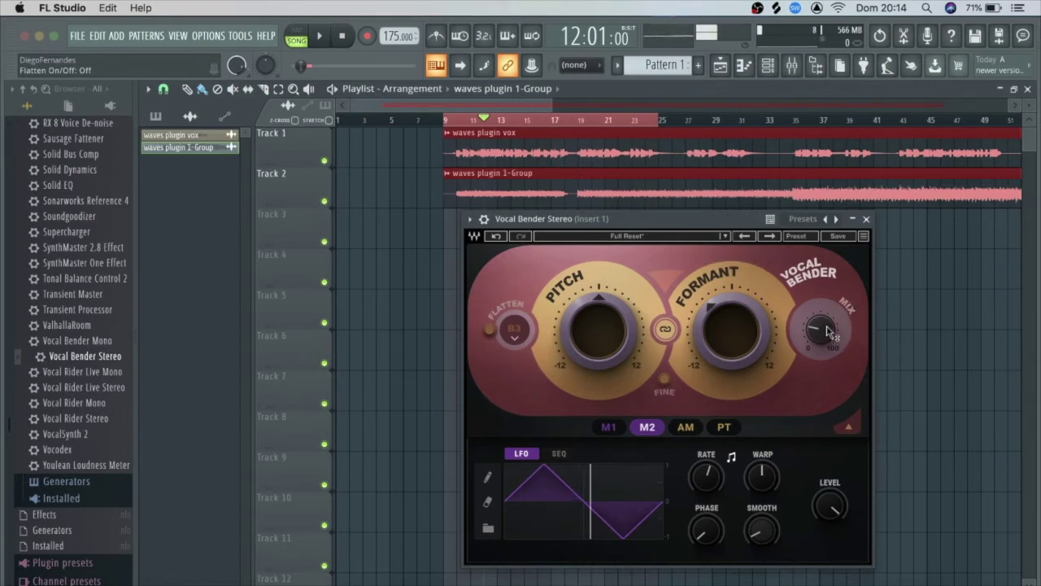
{"action": "left_click", "coordinate": [610, 428]}
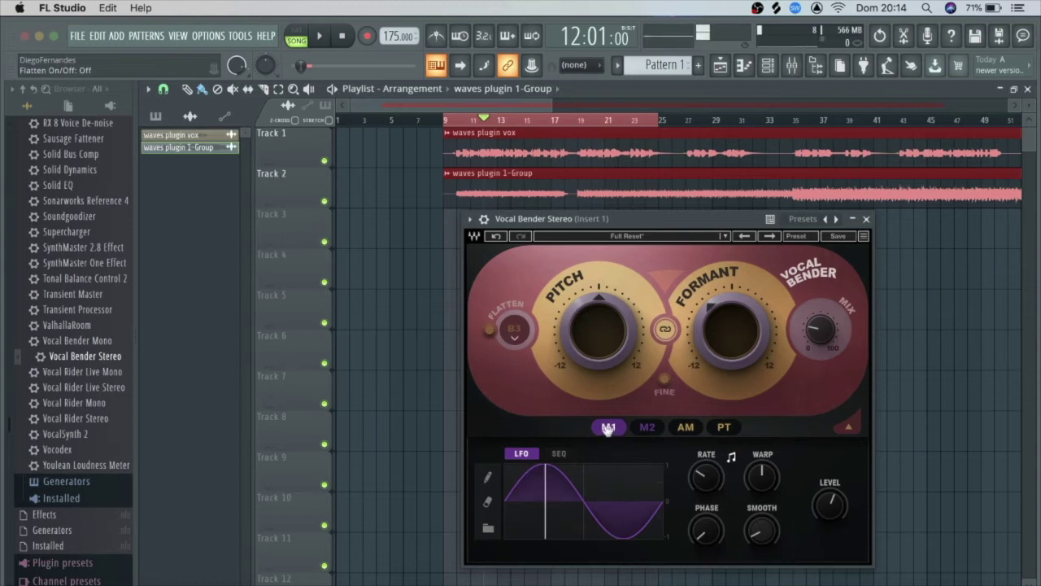
Assign the M1 modulator to Formant with an amount of about -17, and return the formant to 0
{"action": "left_click_drag", "start_coordinate": [608, 427], "coordinate": [731, 318]}
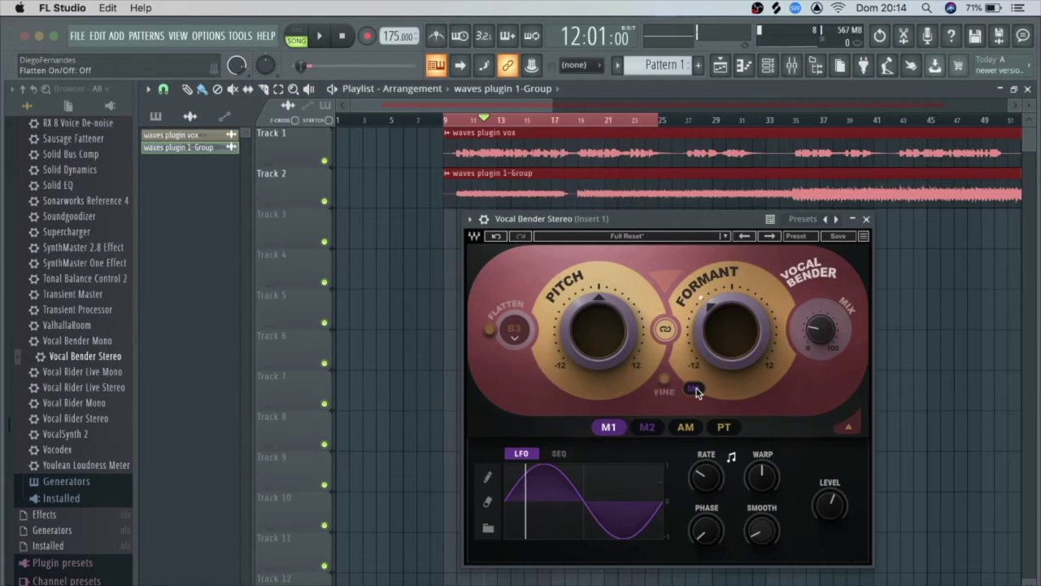
{"action": "mouse_move", "coordinate": [696, 392]}
{"action": "left_mouse_down"}
{"action": "mouse_move", "coordinate": [706, 426]}
{"action": "mouse_move", "coordinate": [699, 375]}
{"action": "left_mouse_up"}
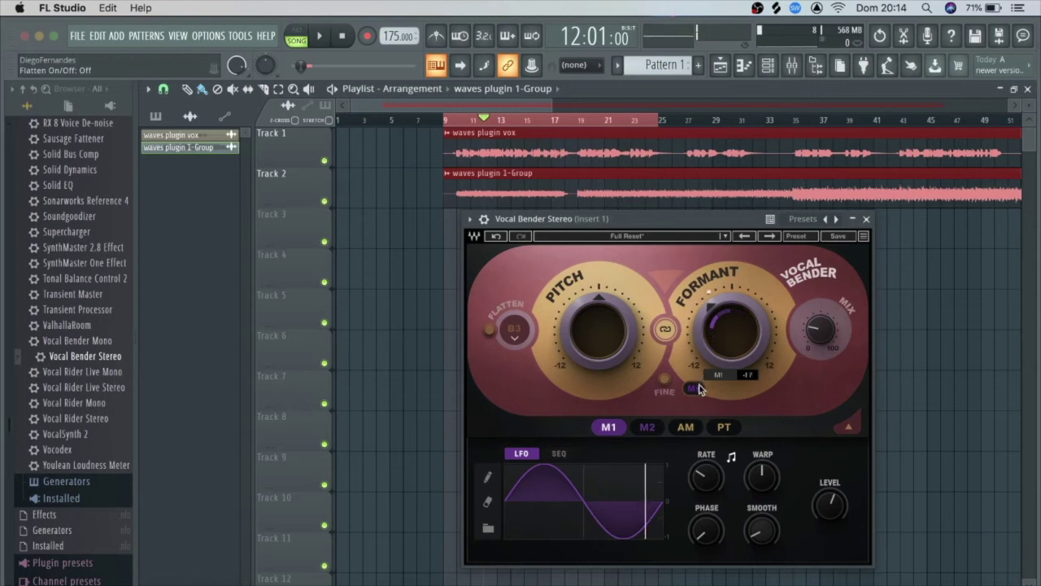
{"action": "left_click_drag", "start_coordinate": [719, 328], "coordinate": [725, 299]}
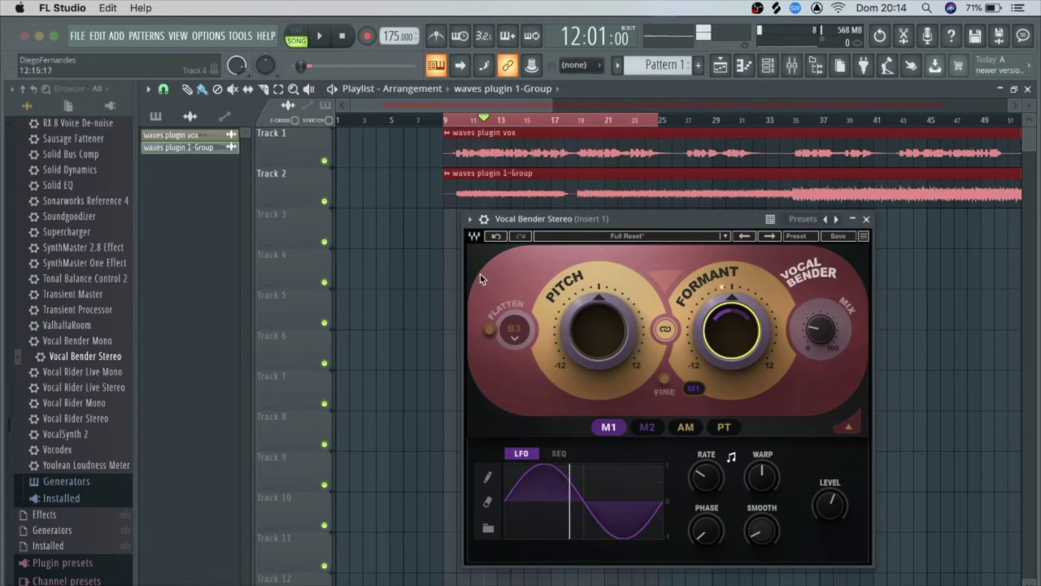
Play the vocal with Track 2 muted and deepen the M1 modulation on Formant
{"action": "key", "text": "space"}
{"action": "left_click", "coordinate": [325, 201]}
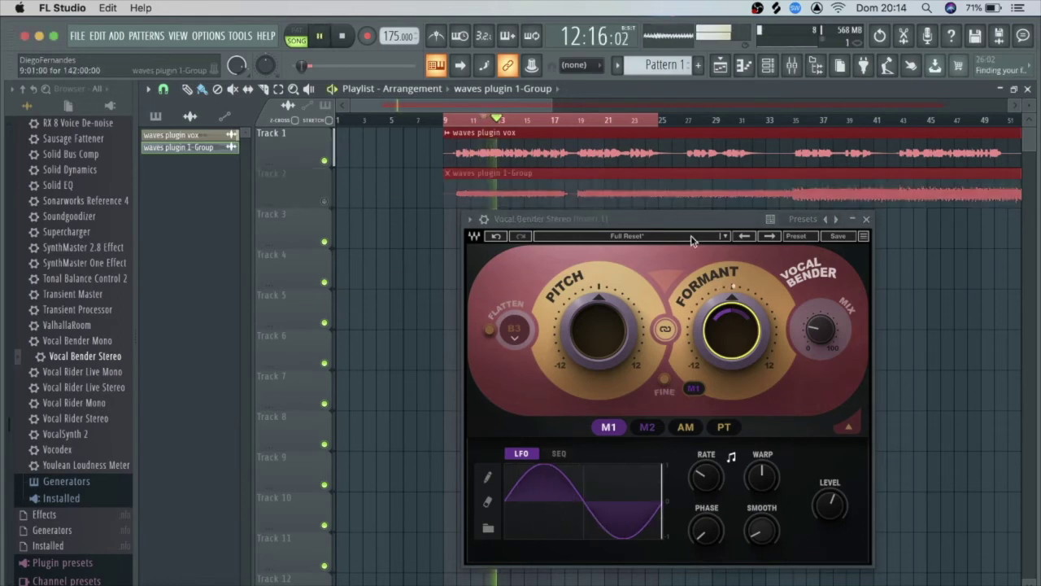
{"action": "left_click_drag", "start_coordinate": [694, 388], "coordinate": [694, 500]}
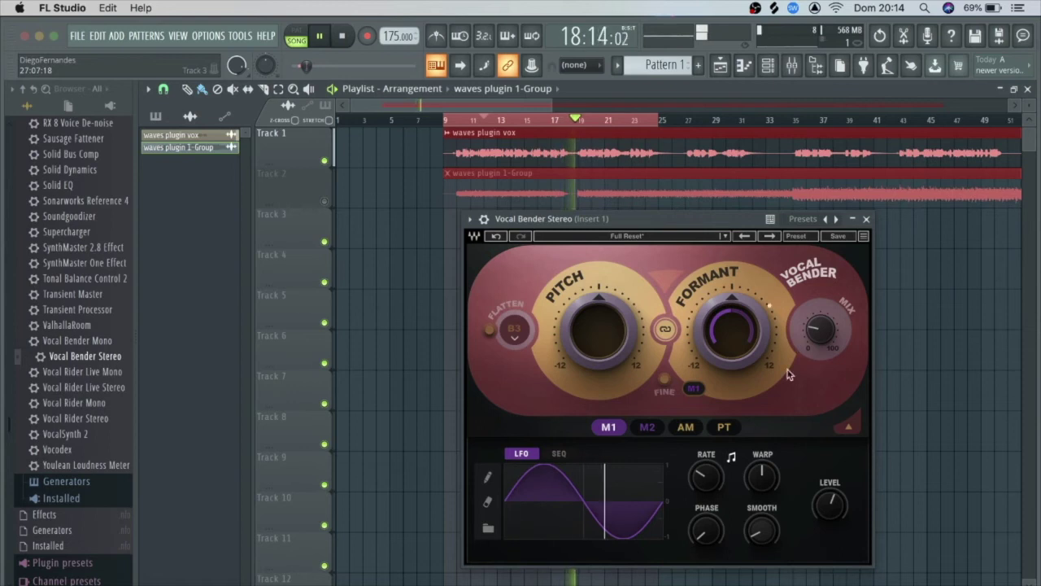
Try the M1 LFO rate at 1/4T, settle on 1B, and set the level to 0.75 with a slightly higher mix
{"action": "mouse_move", "coordinate": [707, 484]}
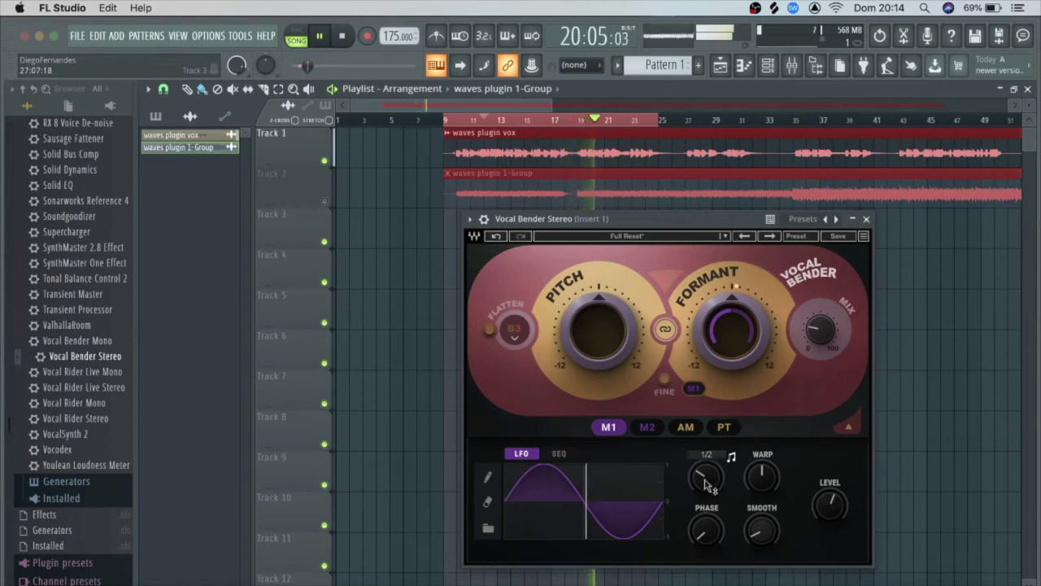
{"action": "mouse_move", "coordinate": [708, 484]}
{"action": "left_mouse_down"}
{"action": "mouse_move", "coordinate": [707, 474]}
{"action": "mouse_move", "coordinate": [707, 483]}
{"action": "left_mouse_up"}
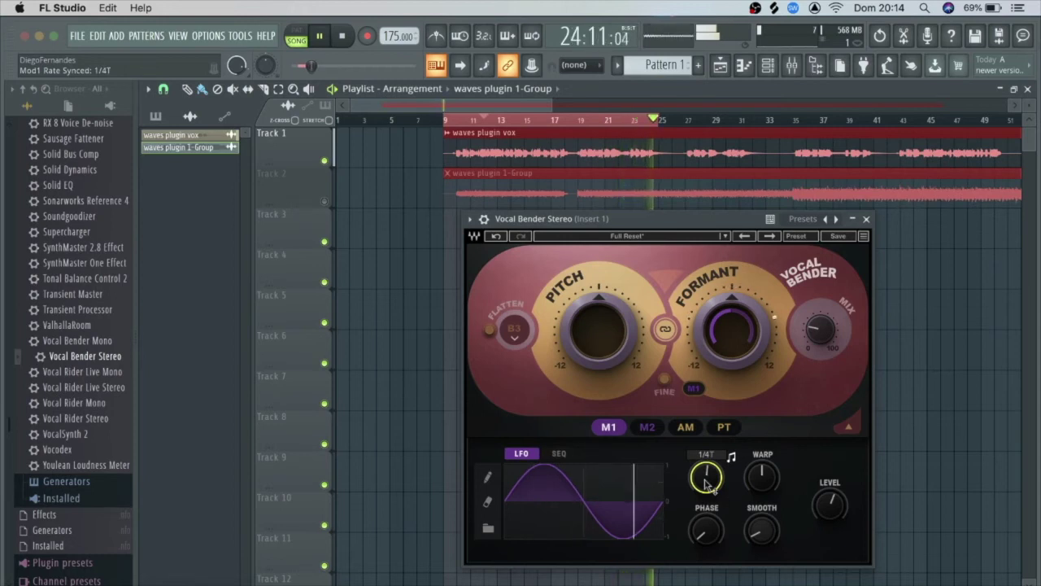
{"action": "left_click_drag", "start_coordinate": [706, 481], "coordinate": [706, 512]}
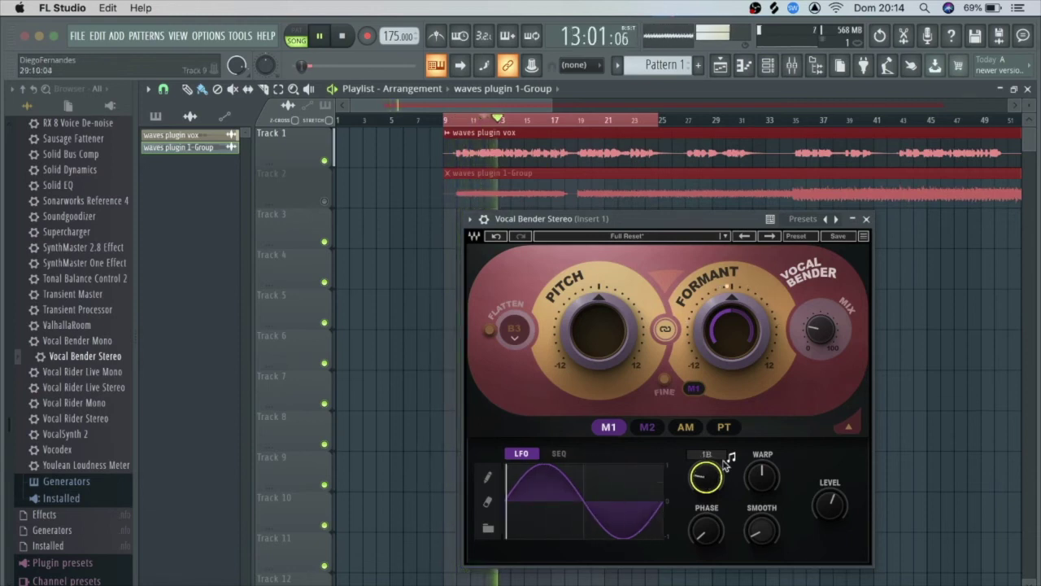
{"action": "left_click_drag", "start_coordinate": [830, 504], "coordinate": [830, 496]}
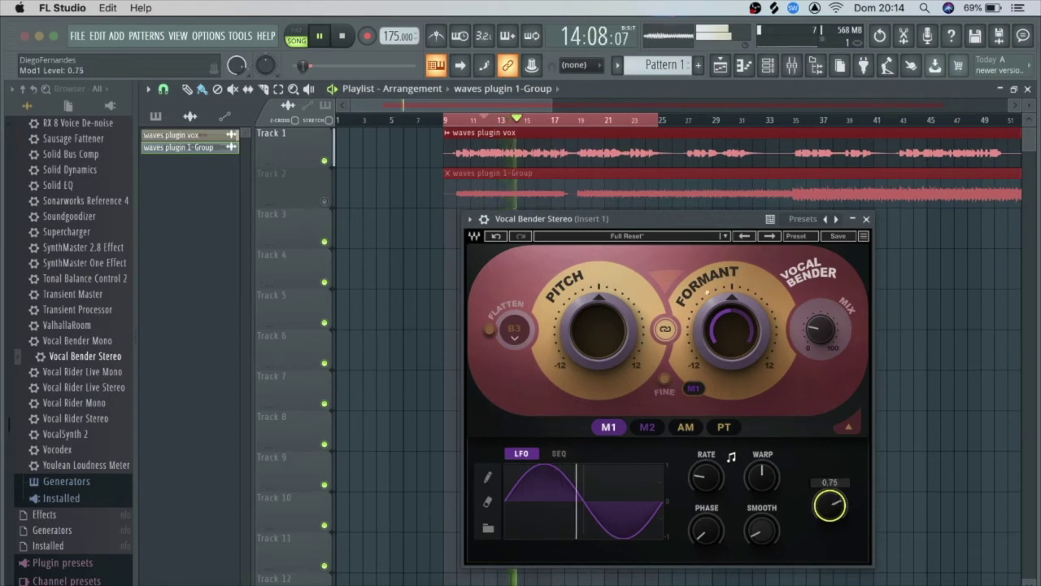
{"action": "left_click", "coordinate": [820, 329]}
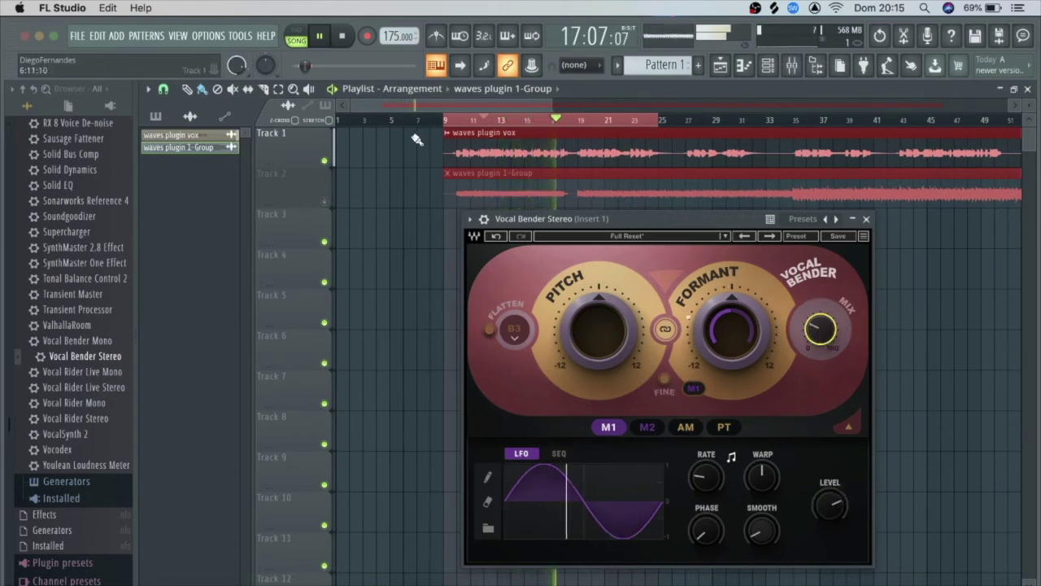
Reduce the M1 modulation amount on Formant while paused, and audition the vocal briefly
{"action": "left_click", "coordinate": [320, 35]}
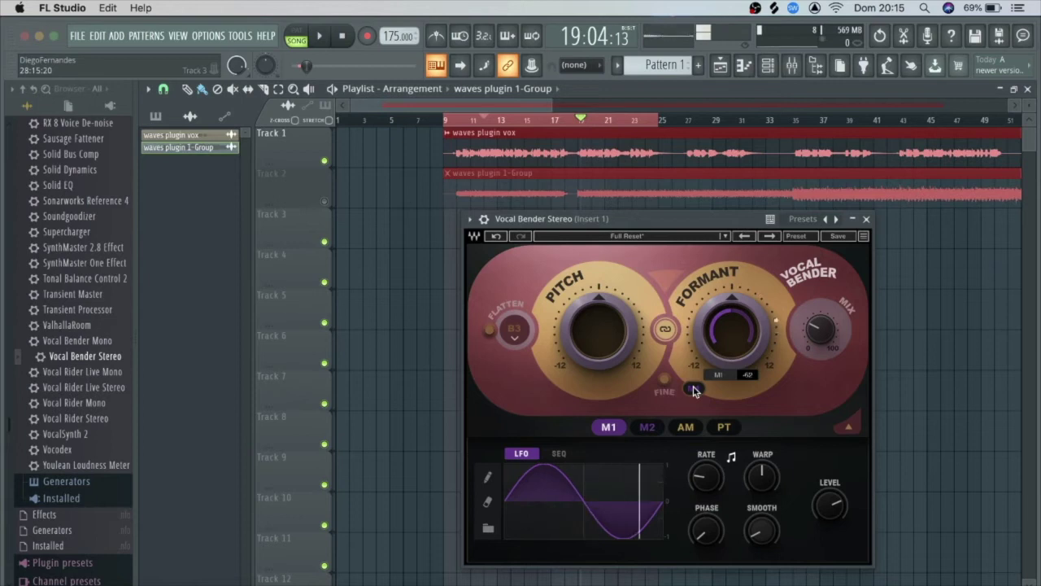
{"action": "left_click_drag", "start_coordinate": [690, 358], "coordinate": [688, 379]}
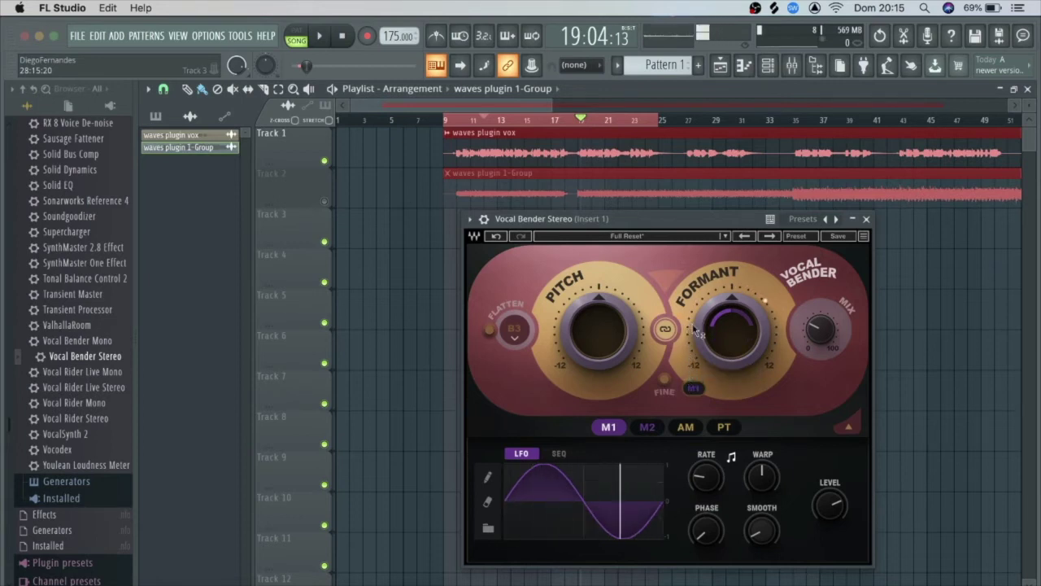
{"action": "left_click", "coordinate": [329, 36]}
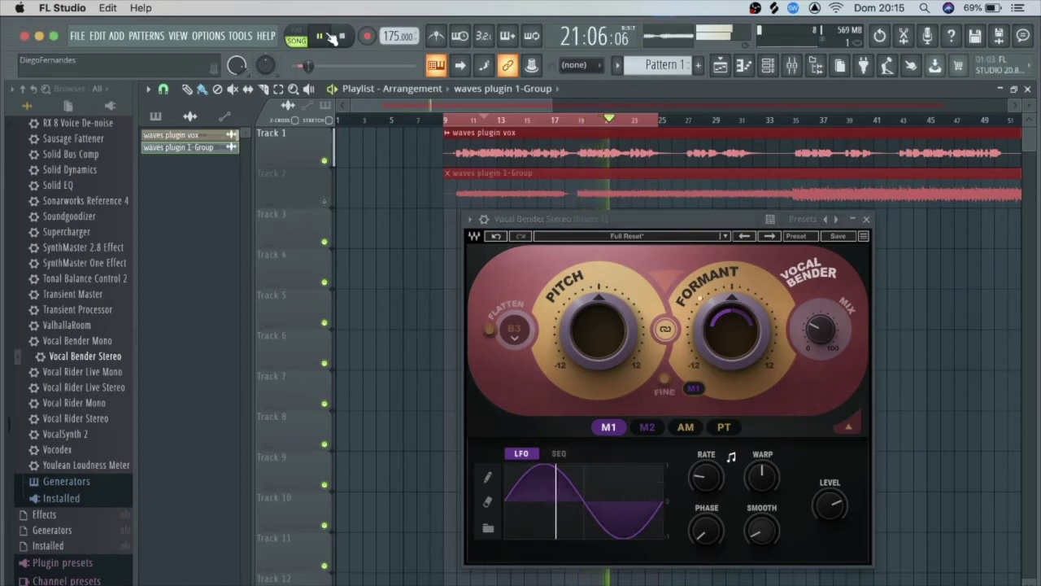
{"action": "left_click", "coordinate": [329, 37]}
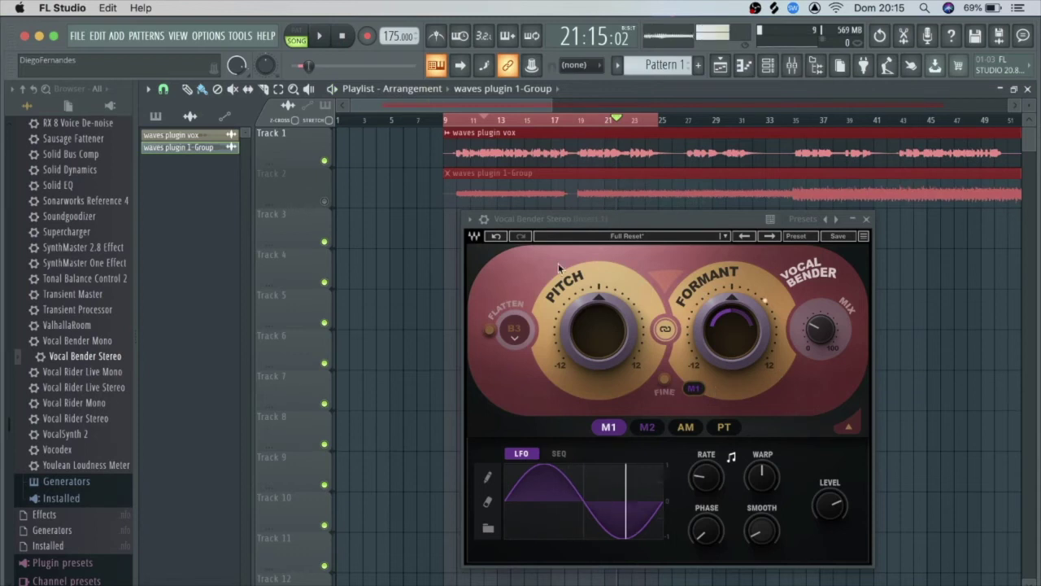
Remove the M1 modulation from Formant, view the AM modulator's settings, and assign the PT pitch modulator to Formant
{"action": "left_click", "coordinate": [692, 391]}
{"action": "left_click", "coordinate": [710, 410]}
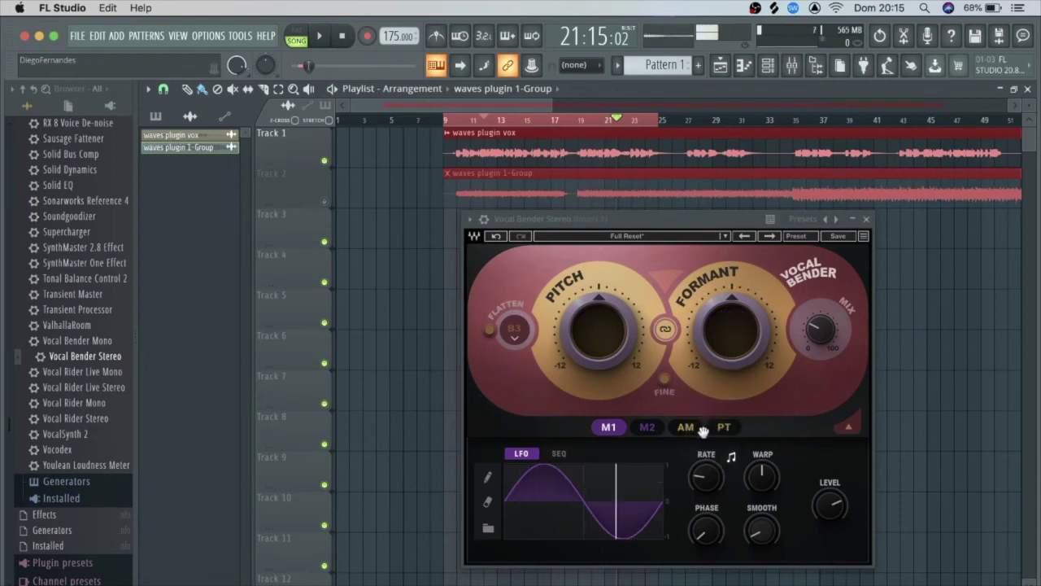
{"action": "left_click", "coordinate": [685, 425]}
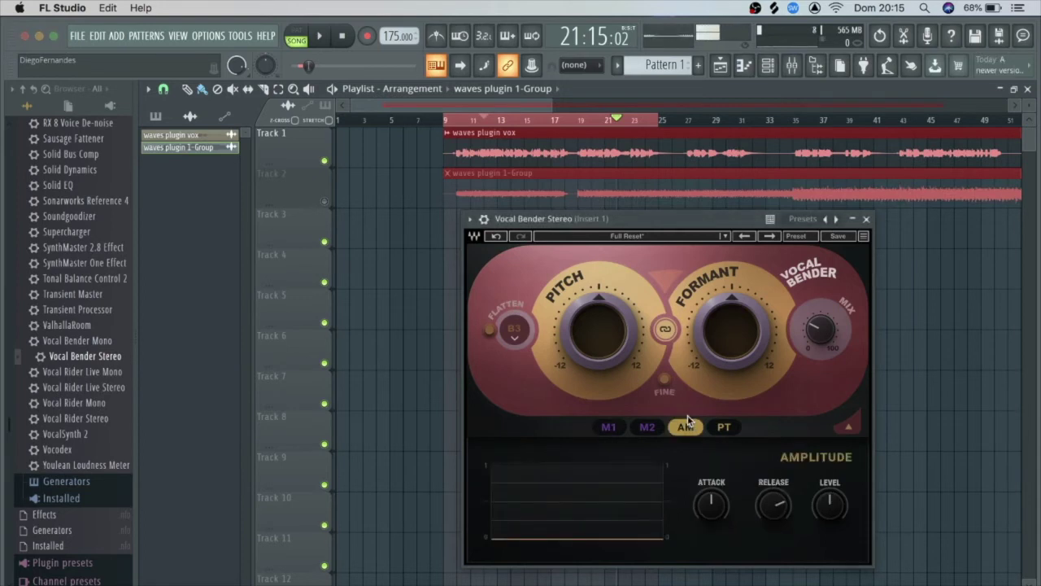
{"action": "left_click", "coordinate": [730, 429]}
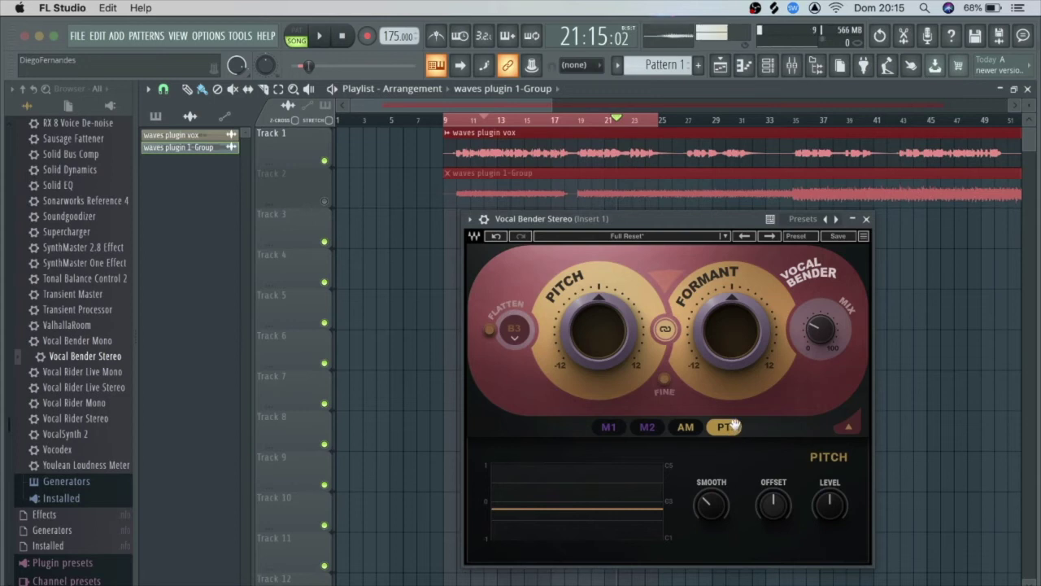
{"action": "left_click_drag", "start_coordinate": [719, 429], "coordinate": [732, 314]}
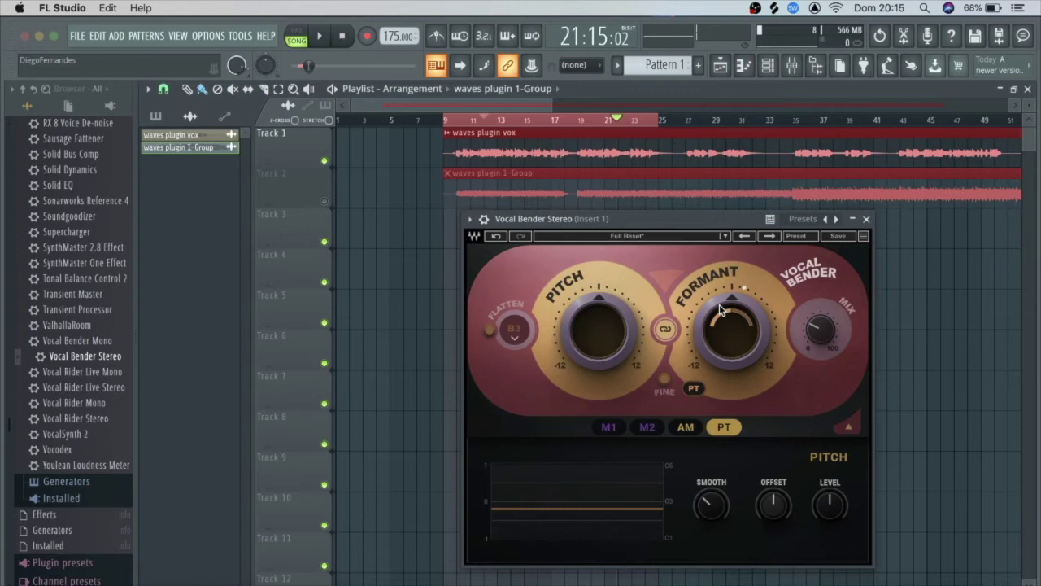
Play the vocal while deepening the PT modulation on Formant, and stop playback
{"action": "left_click", "coordinate": [319, 36]}
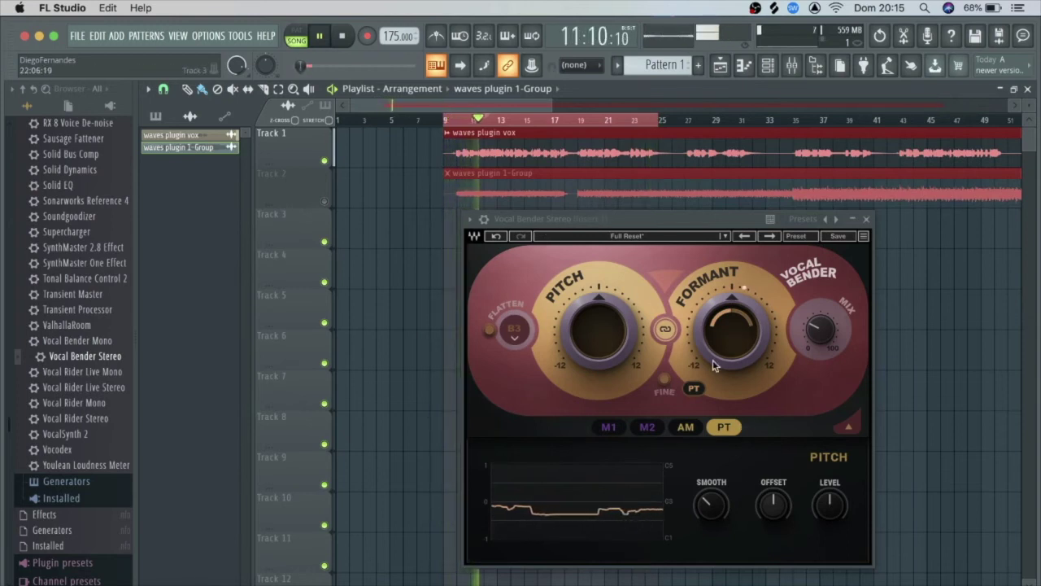
{"action": "left_click", "coordinate": [691, 389]}
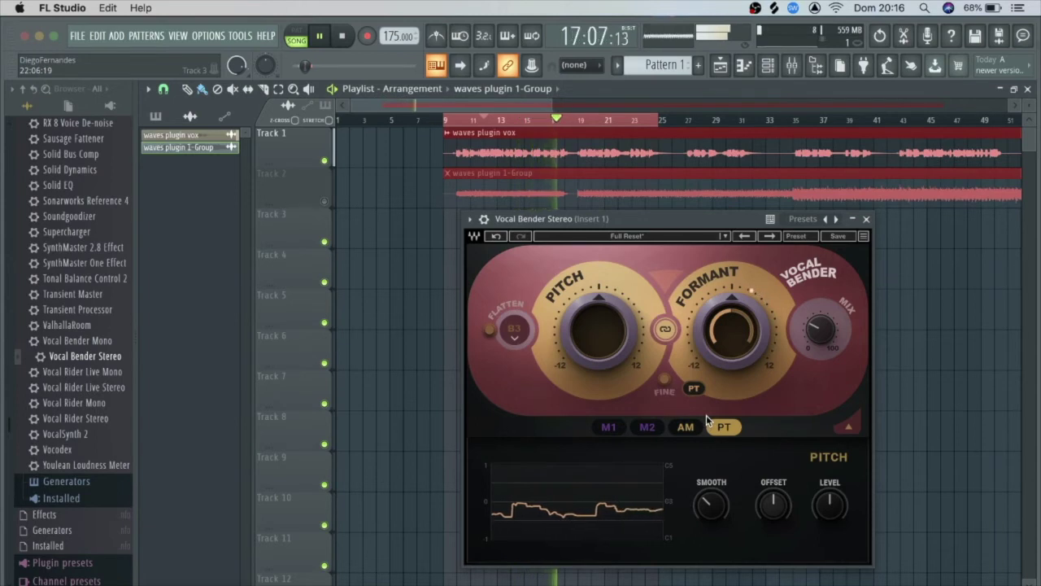
{"action": "left_click", "coordinate": [343, 37]}
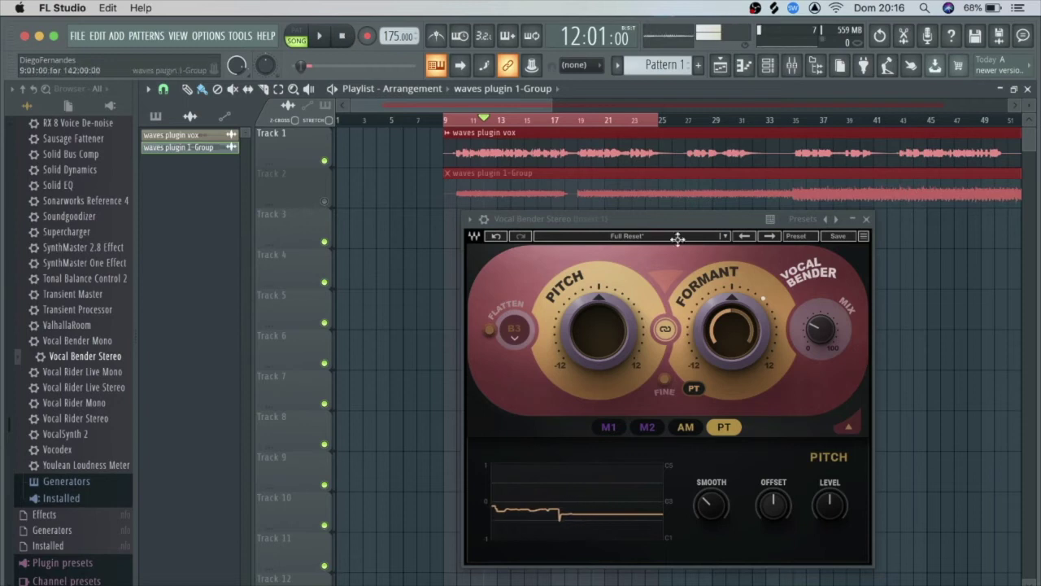
Collapse the modulator section and remove the PT modulation from Formant
{"action": "left_click", "coordinate": [849, 427]}
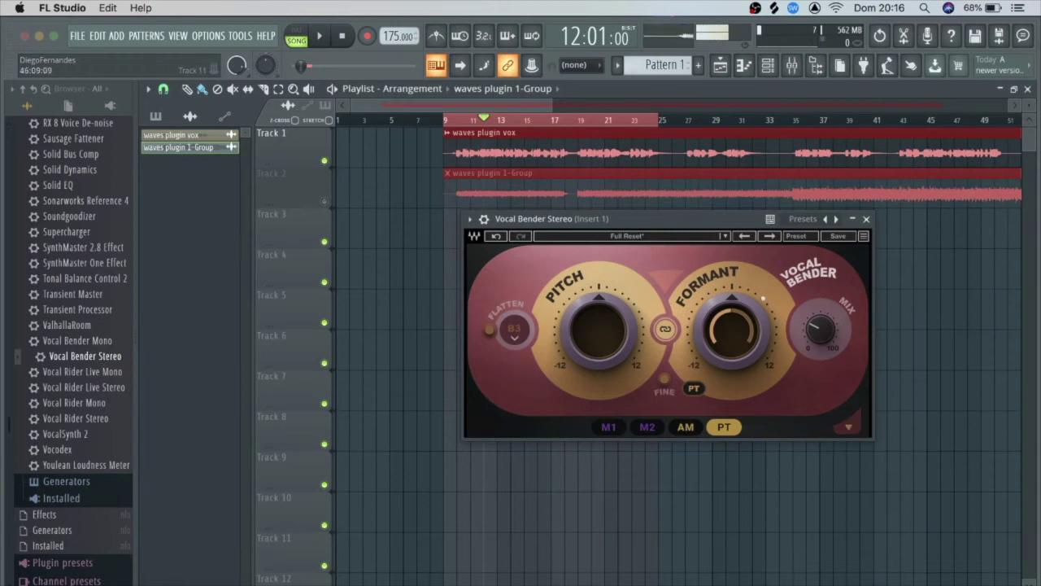
{"action": "left_click", "coordinate": [693, 390]}
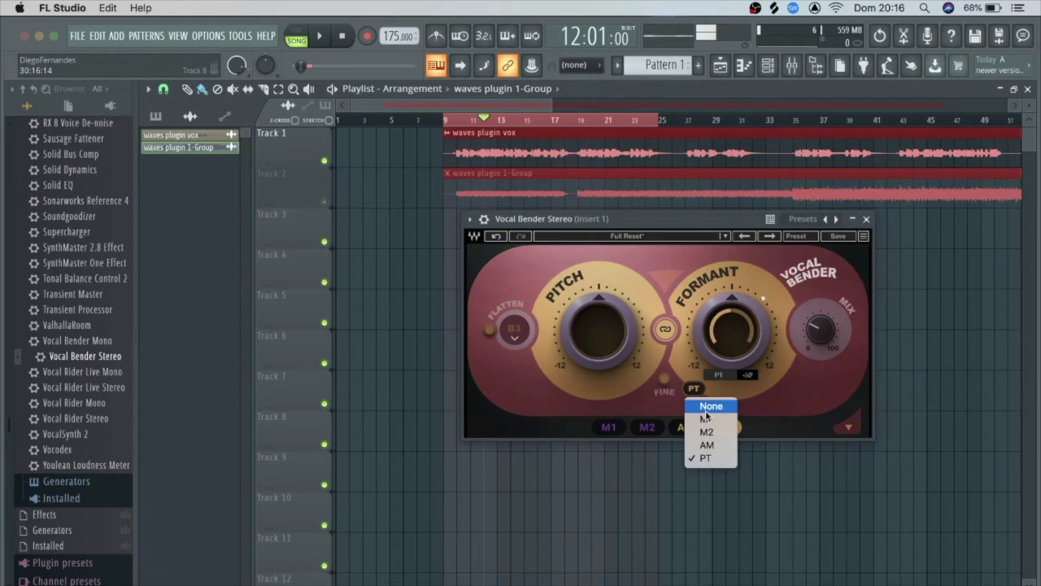
{"action": "left_click", "coordinate": [706, 403]}
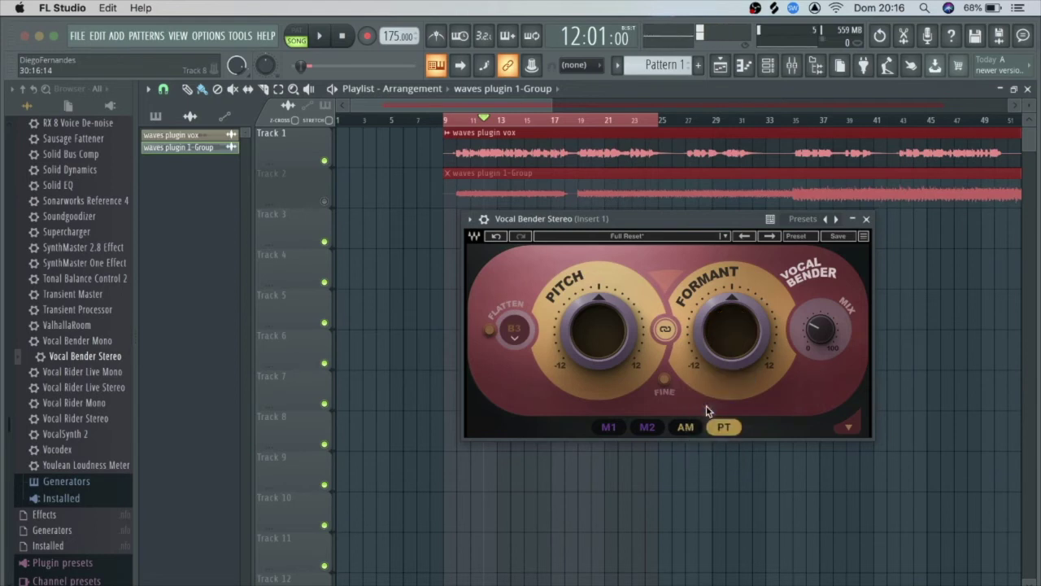
Unmute the backing track on Track 2, play it together with the vocal, and stop playback
{"action": "left_click", "coordinate": [327, 201]}
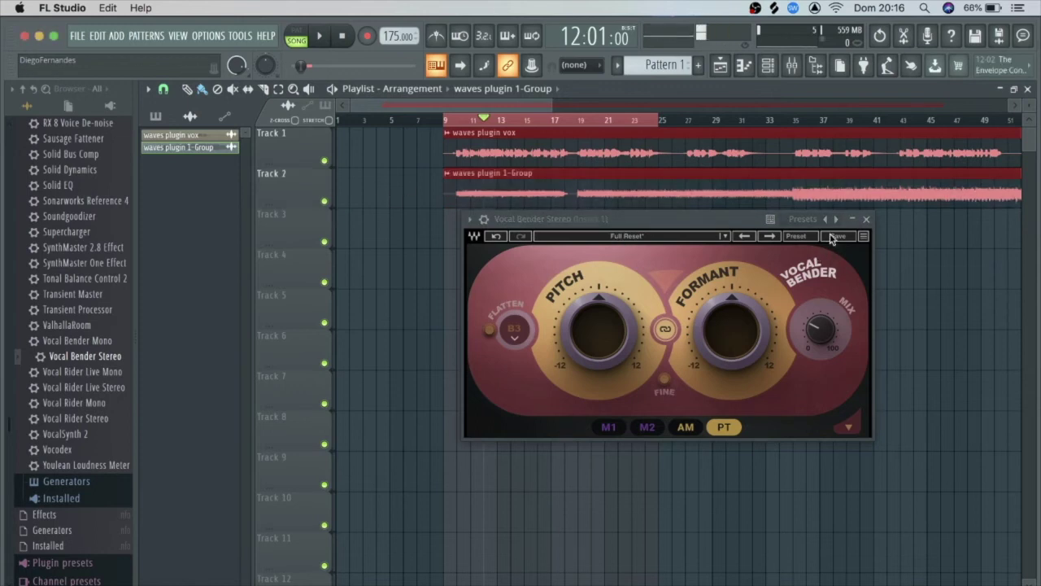
{"action": "key", "text": "space"}
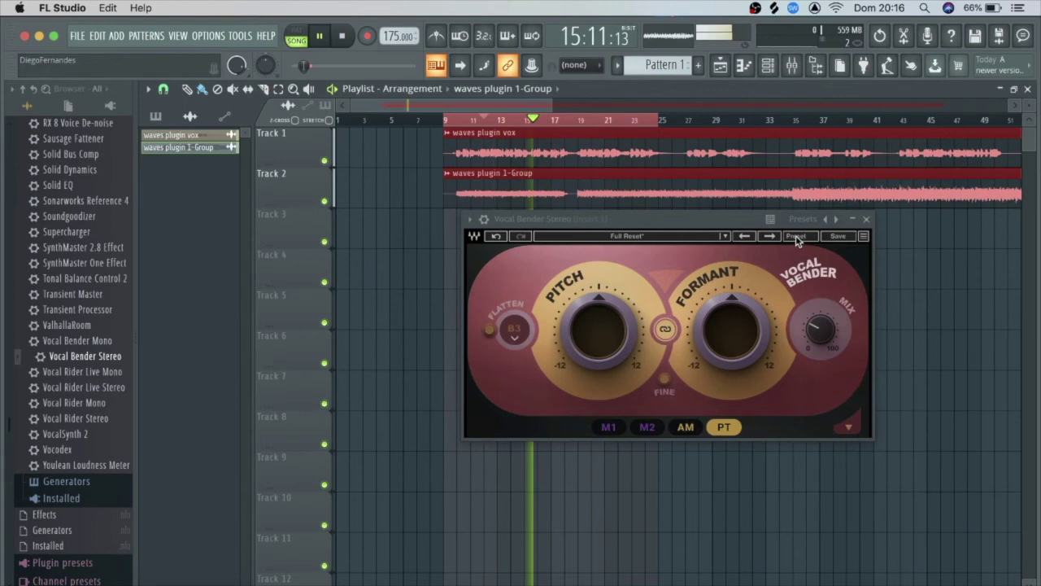
{"action": "left_click", "coordinate": [796, 236]}
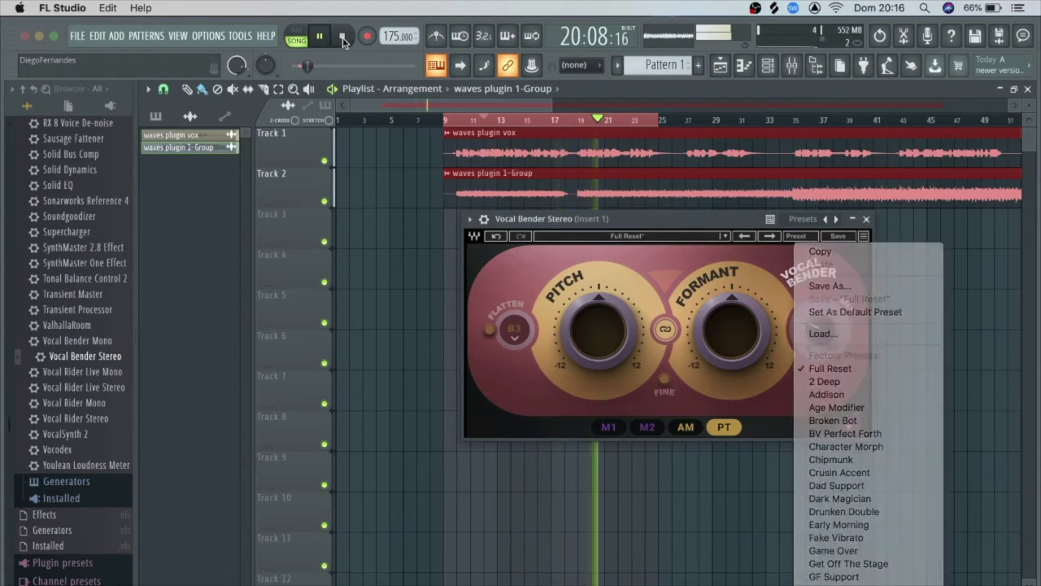
{"action": "left_click", "coordinate": [344, 38]}
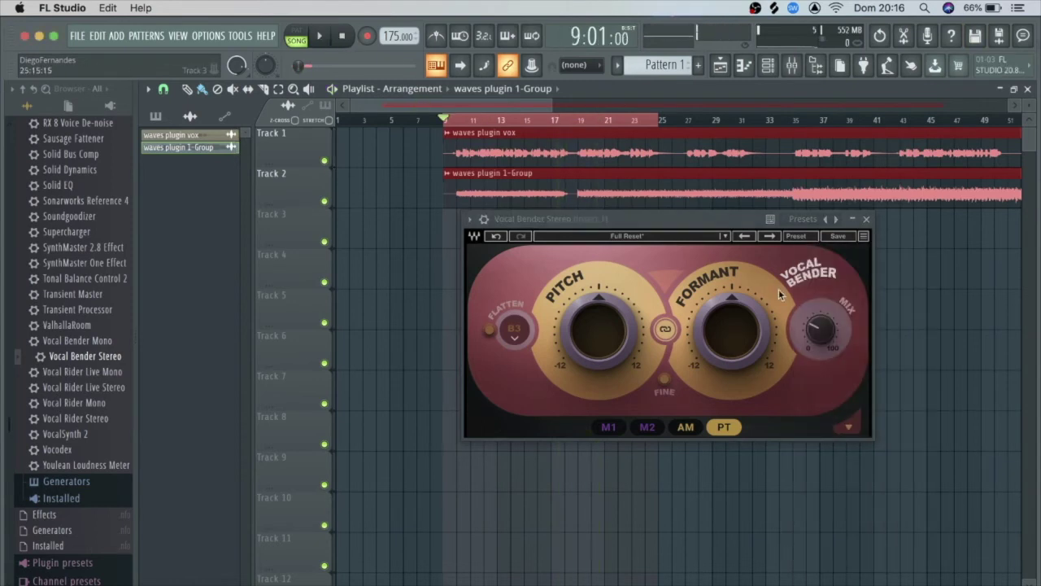
Load the 2 Deep factory preset and play the song while varying the mix
{"action": "left_click", "coordinate": [797, 236]}
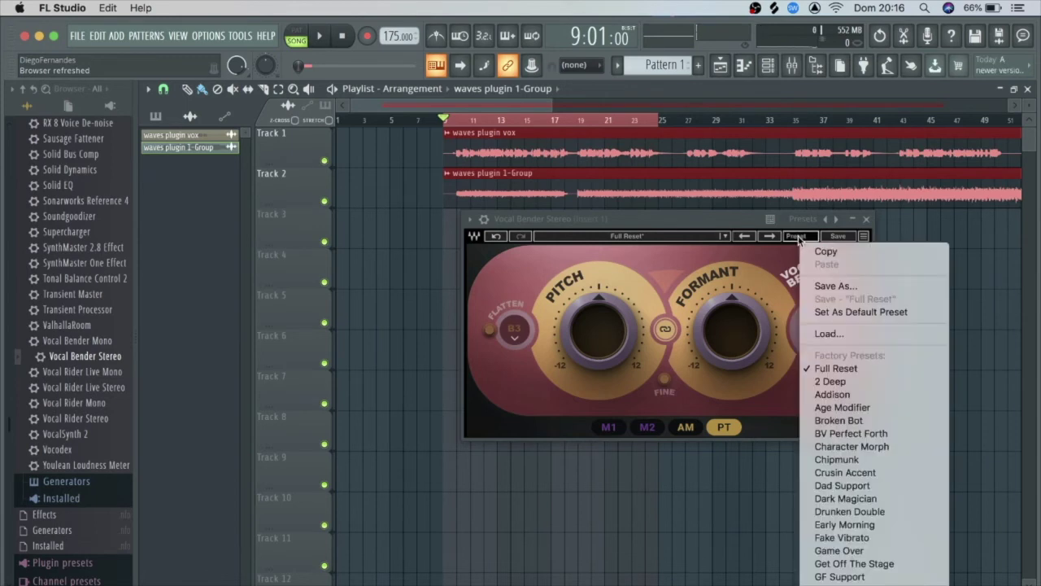
{"action": "left_click", "coordinate": [863, 381]}
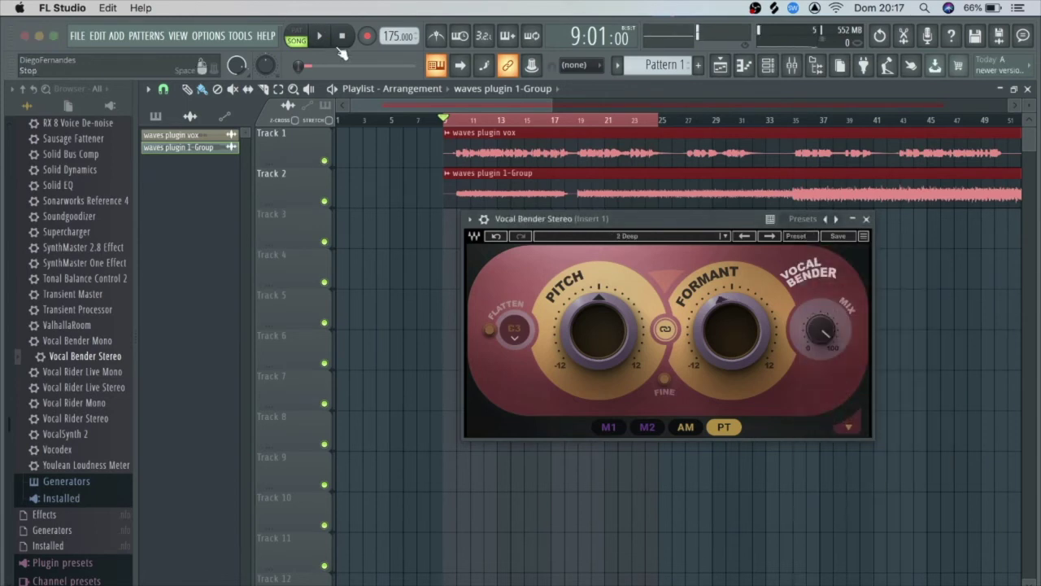
{"action": "left_click", "coordinate": [322, 39]}
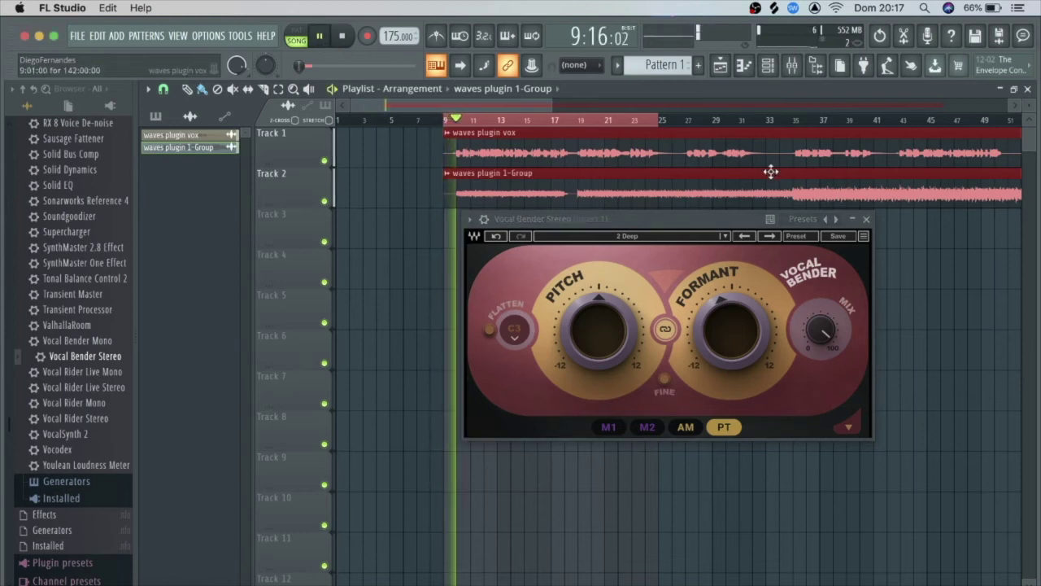
{"action": "left_click_drag", "start_coordinate": [822, 329], "coordinate": [821, 316]}
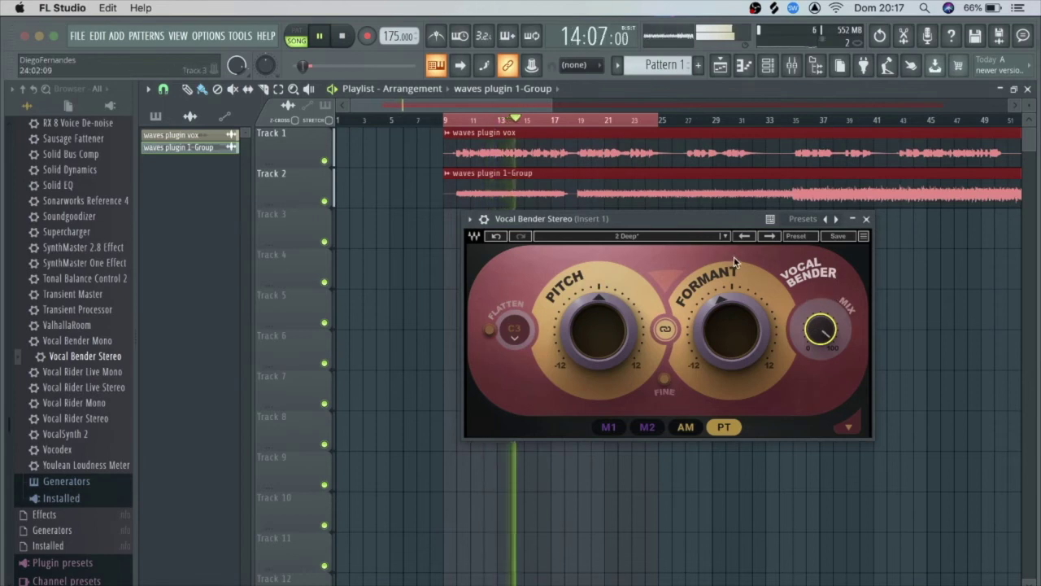
Audition the Addison, Age Modifier and Broken Bot presets during playback, varying the mix on Age Modifier and lowering it to about 30 on Broken Bot
{"action": "left_click", "coordinate": [769, 236]}
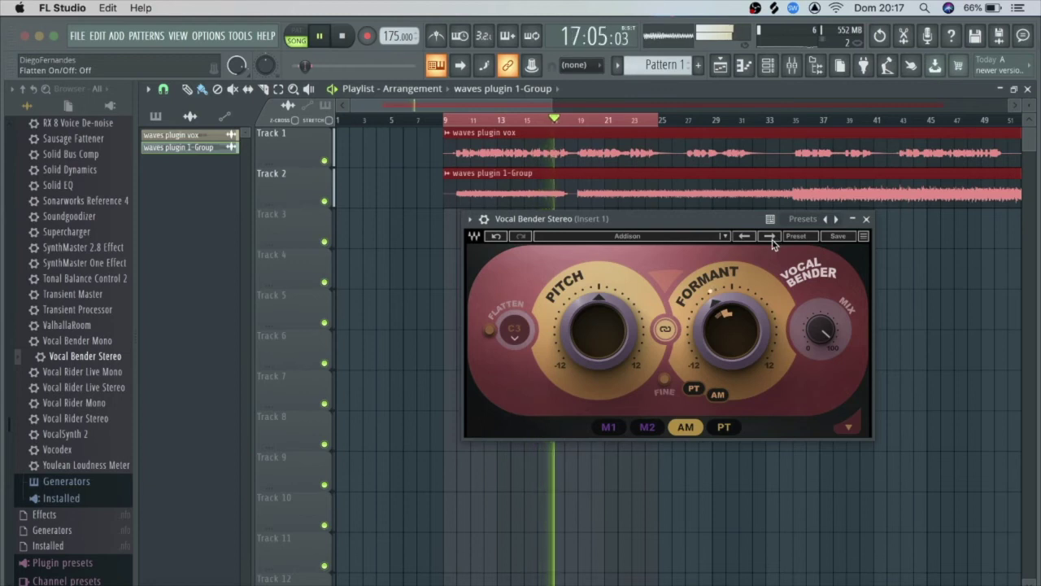
{"action": "left_click", "coordinate": [769, 236]}
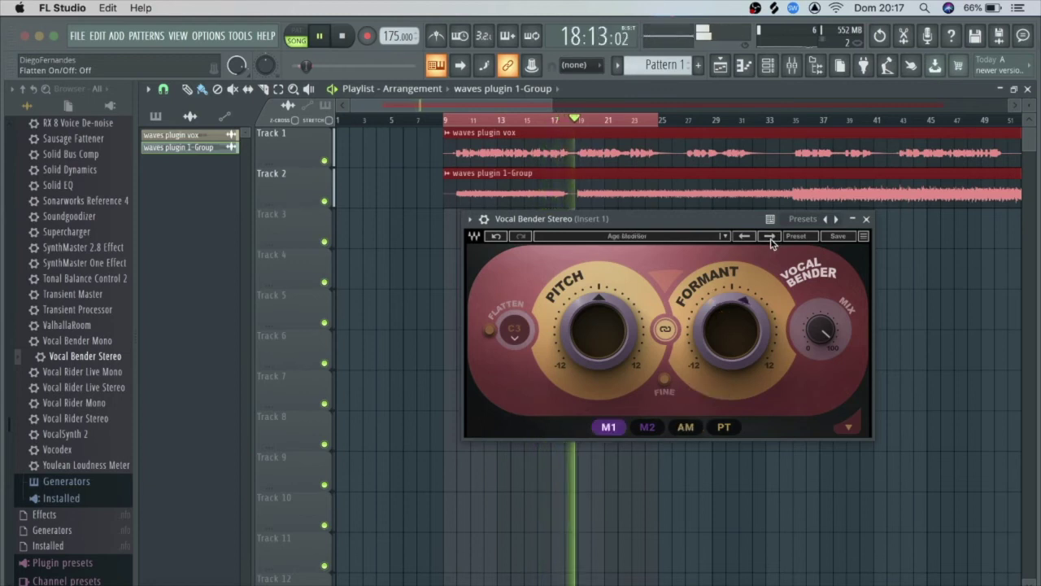
{"action": "left_click_drag", "start_coordinate": [820, 329], "coordinate": [819, 277]}
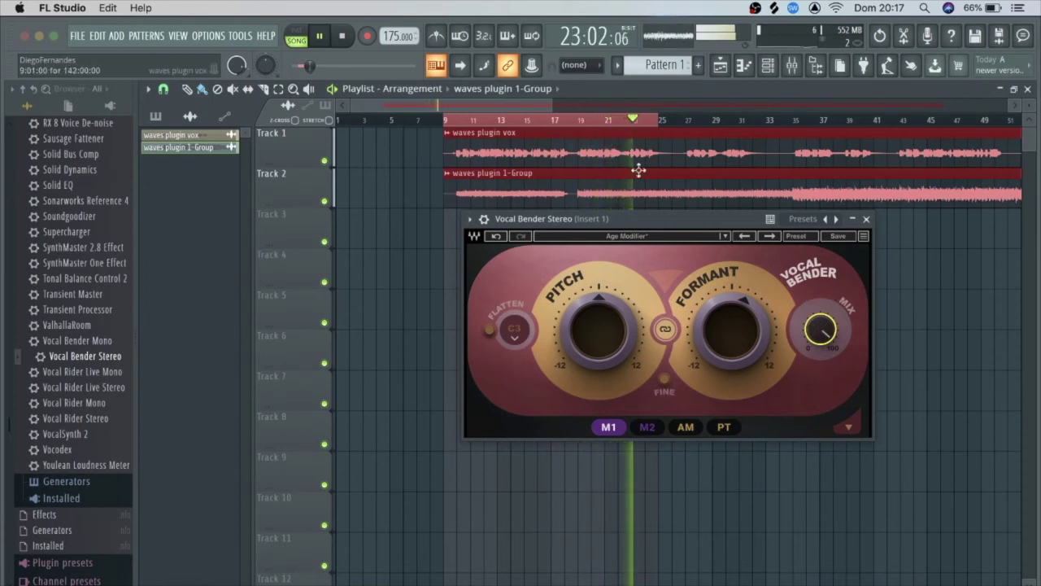
{"action": "left_click", "coordinate": [769, 236]}
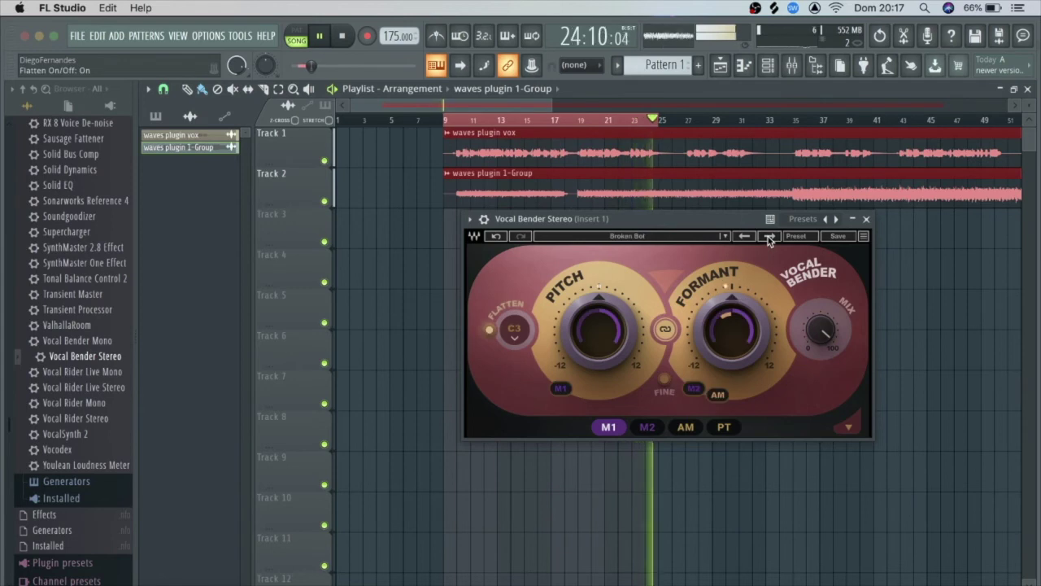
{"action": "left_click_drag", "start_coordinate": [820, 329], "coordinate": [820, 372]}
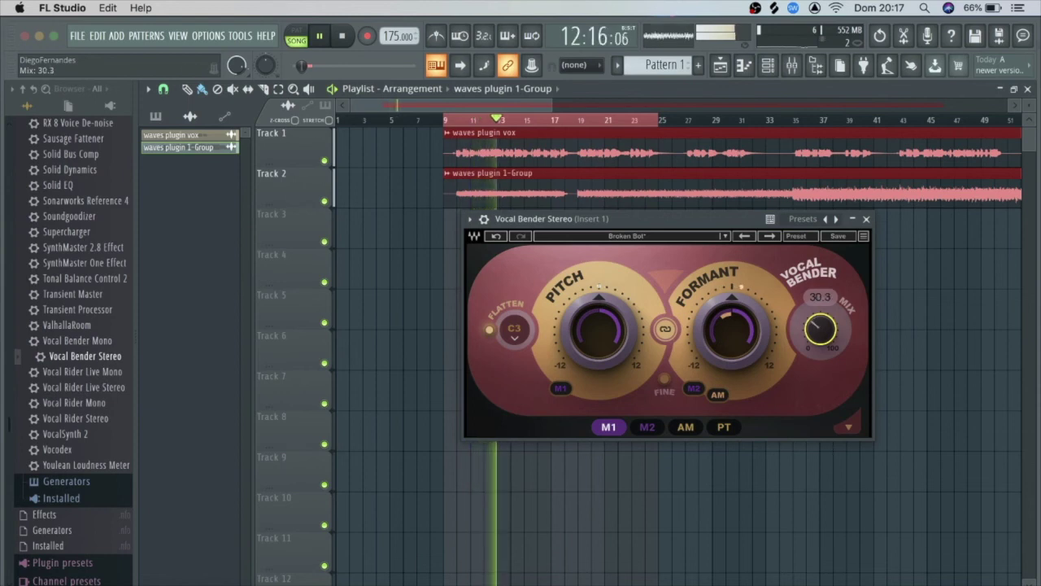
Audition BV Perfect Forth with the mix lowered to about 38, and Character Morph while varying its mix
{"action": "left_click", "coordinate": [770, 236]}
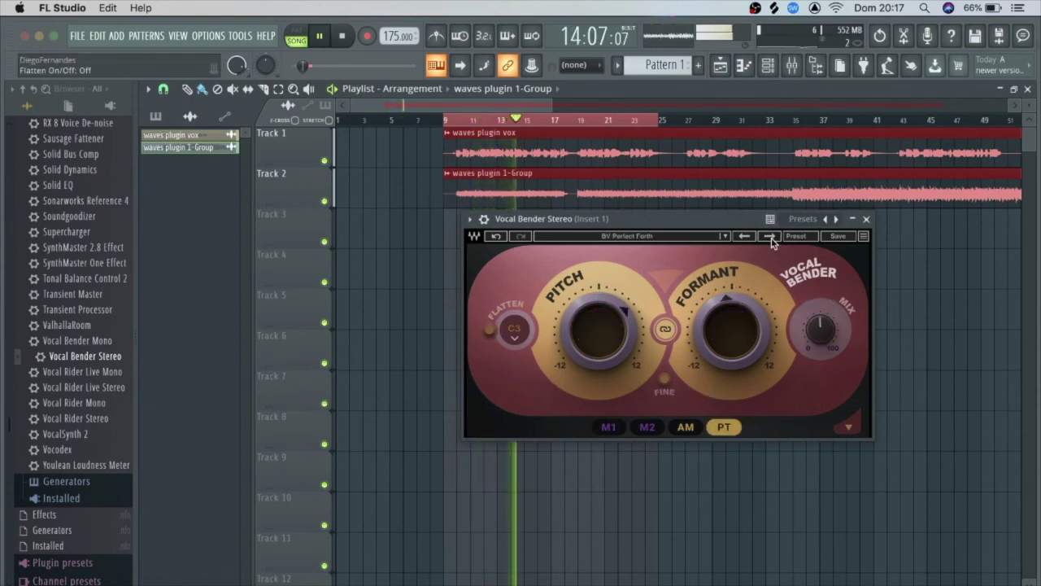
{"action": "left_click", "coordinate": [819, 329]}
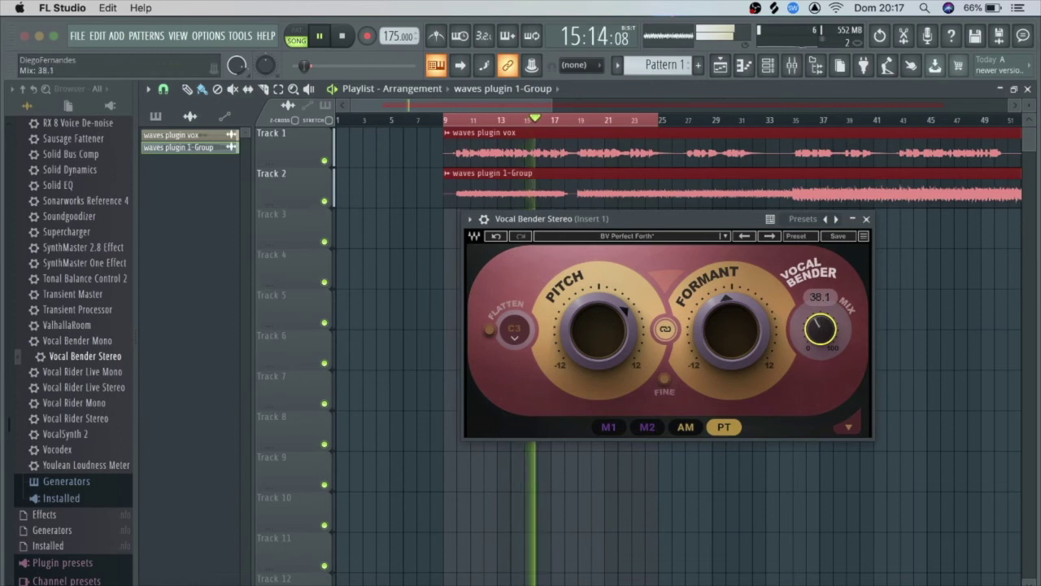
{"action": "left_click", "coordinate": [770, 236]}
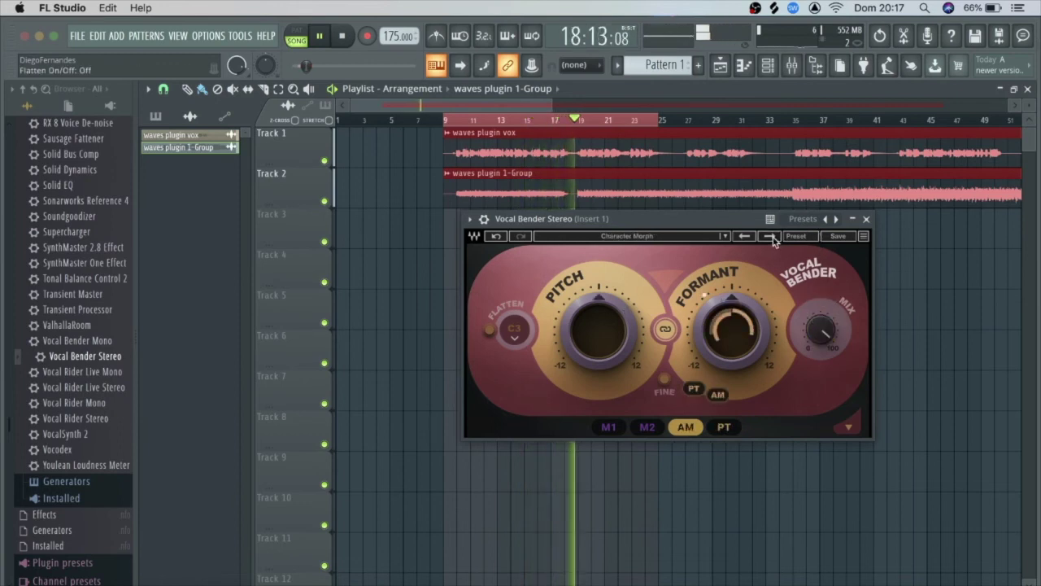
{"action": "left_click_drag", "start_coordinate": [822, 339], "coordinate": [820, 314]}
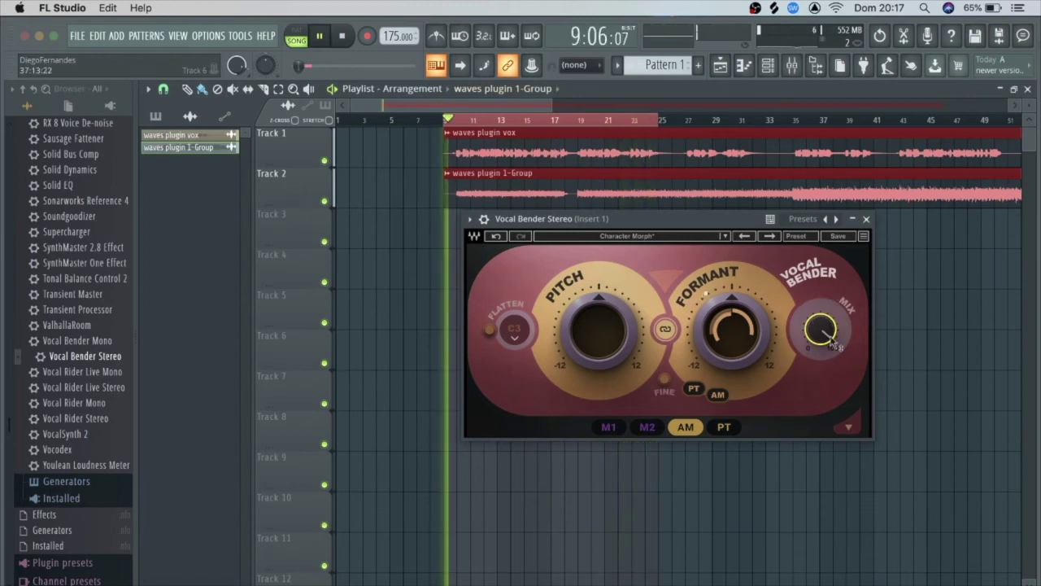
Advance through the Chipmunk and Crusin Accent presets to Dad Support, and lower its mix to 43.0
{"action": "left_click", "coordinate": [769, 236]}
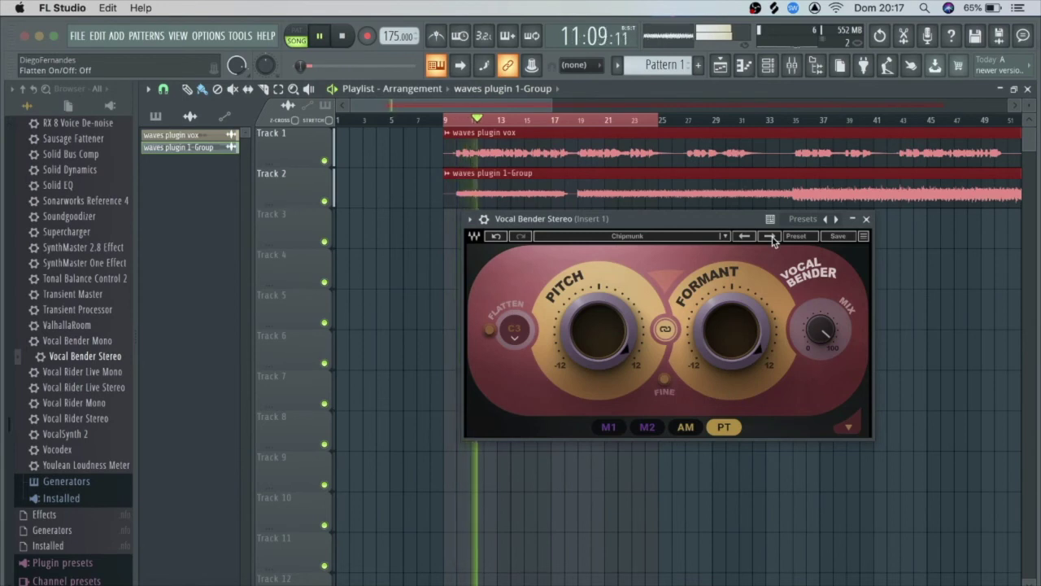
{"action": "left_click", "coordinate": [769, 236]}
{"action": "left_click", "coordinate": [769, 236]}
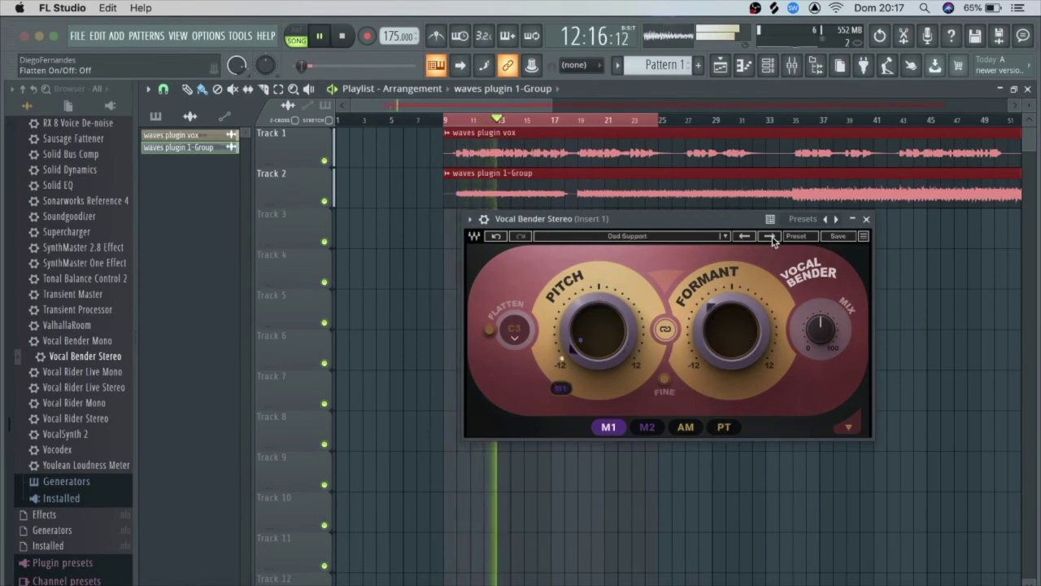
{"action": "left_click_drag", "start_coordinate": [819, 327], "coordinate": [820, 339]}
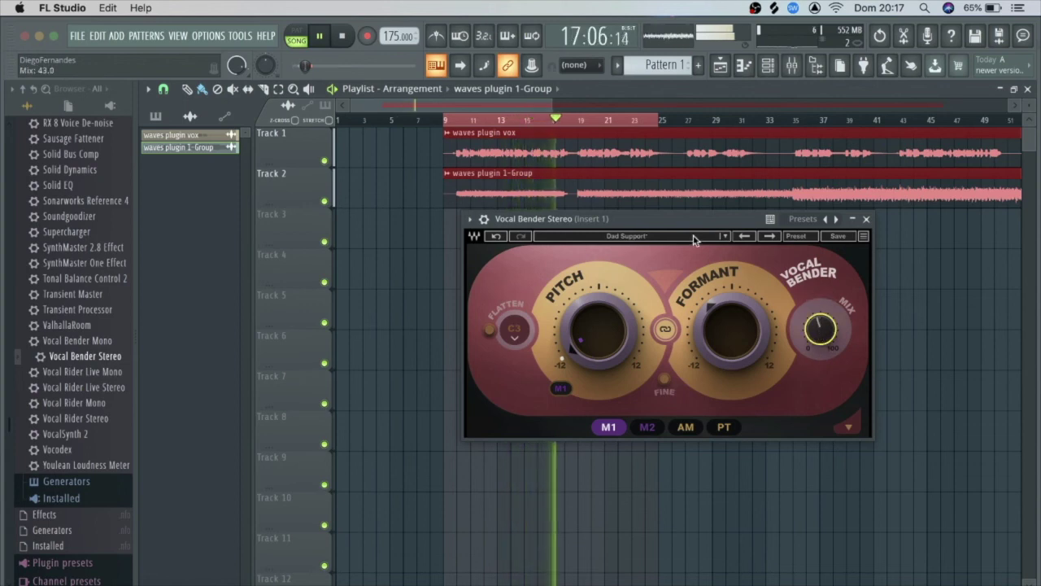
Audition each following preset from Dark Magician through Get Off The Stage to GF Support, and stop playback
{"action": "left_click", "coordinate": [768, 237]}
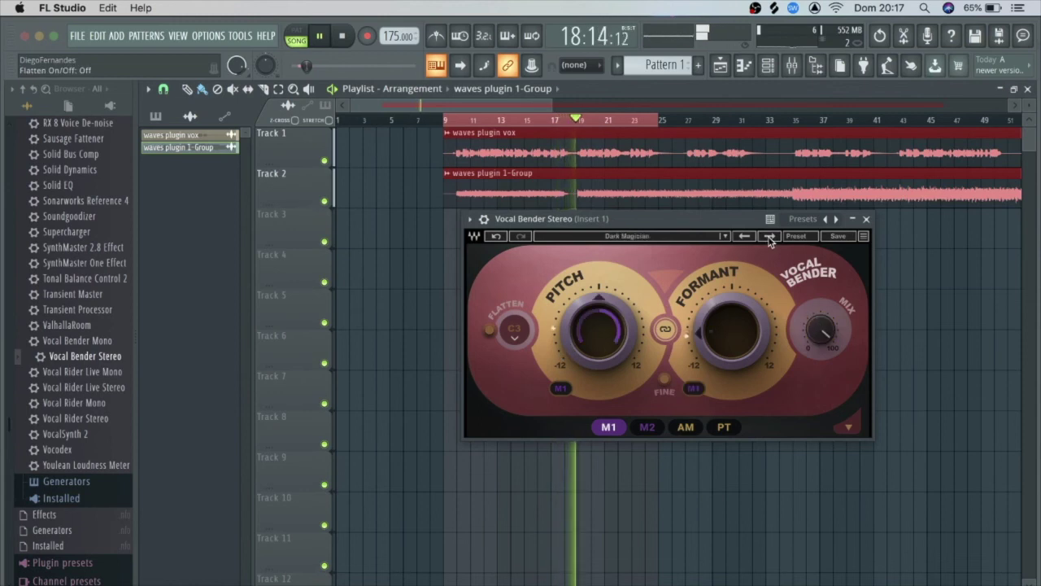
{"action": "left_click", "coordinate": [768, 238]}
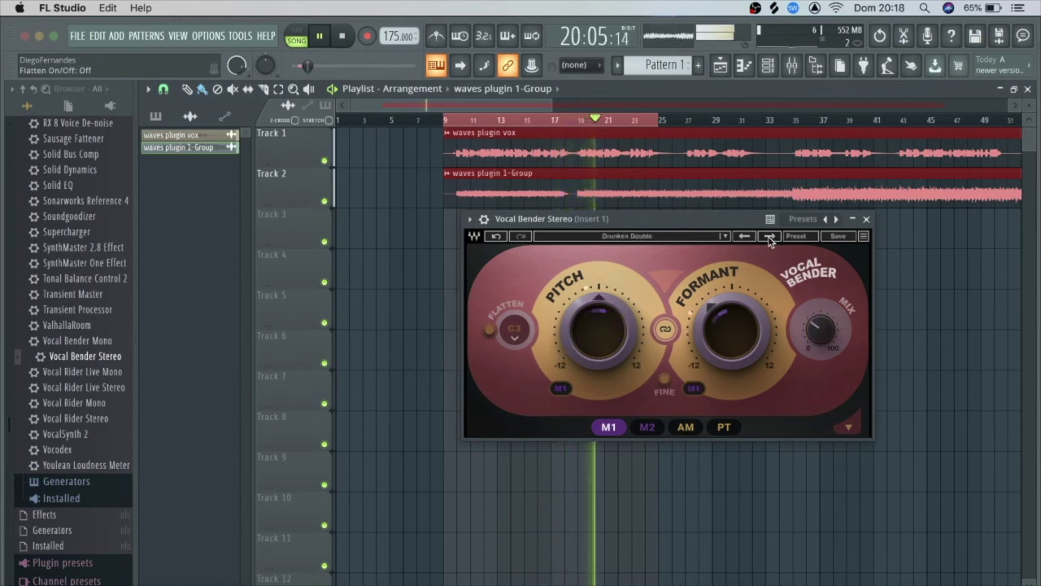
{"action": "left_click", "coordinate": [768, 237]}
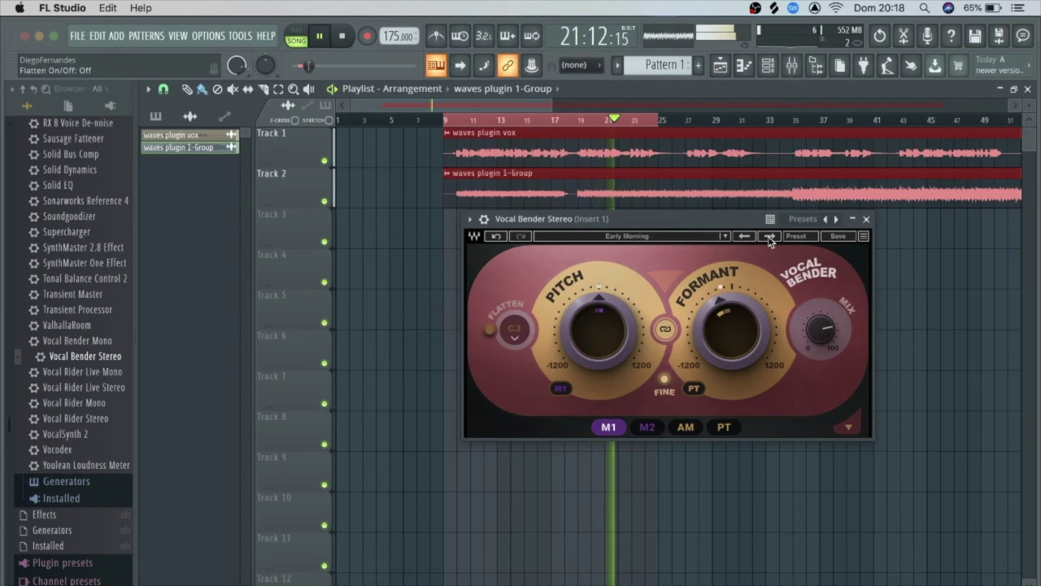
{"action": "left_click", "coordinate": [769, 238]}
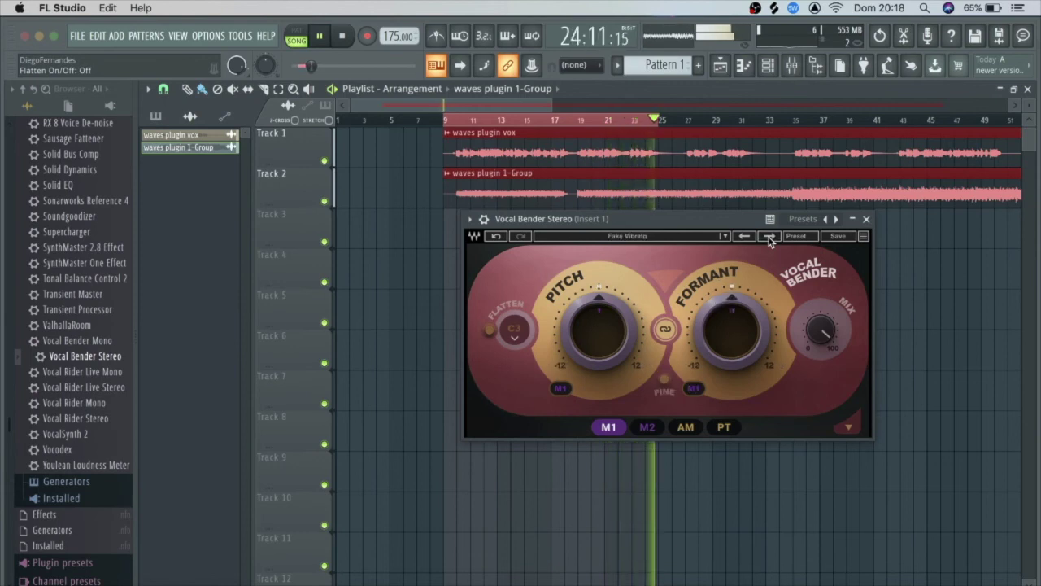
{"action": "left_click", "coordinate": [768, 238]}
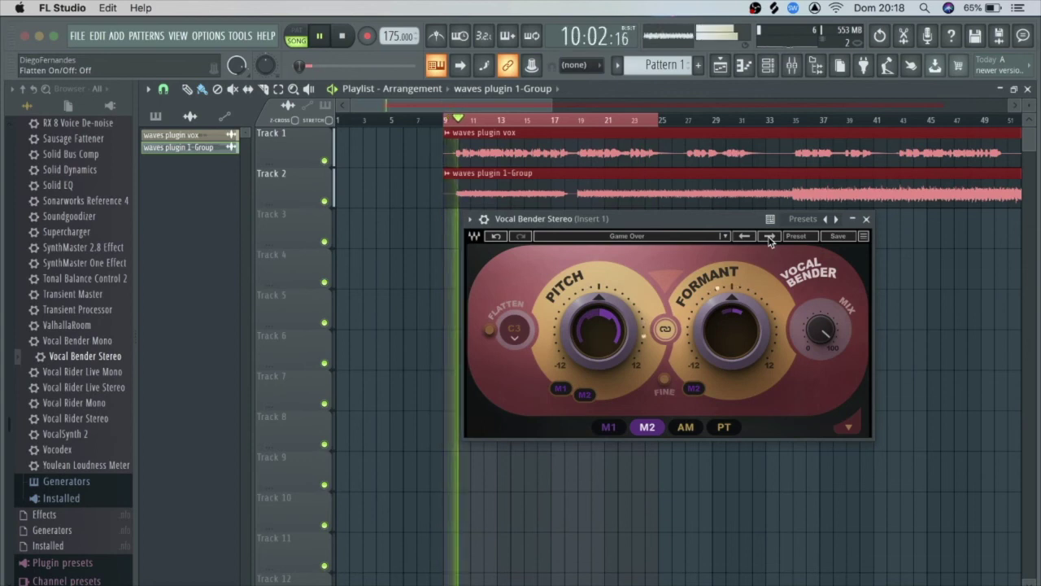
{"action": "left_click", "coordinate": [769, 237]}
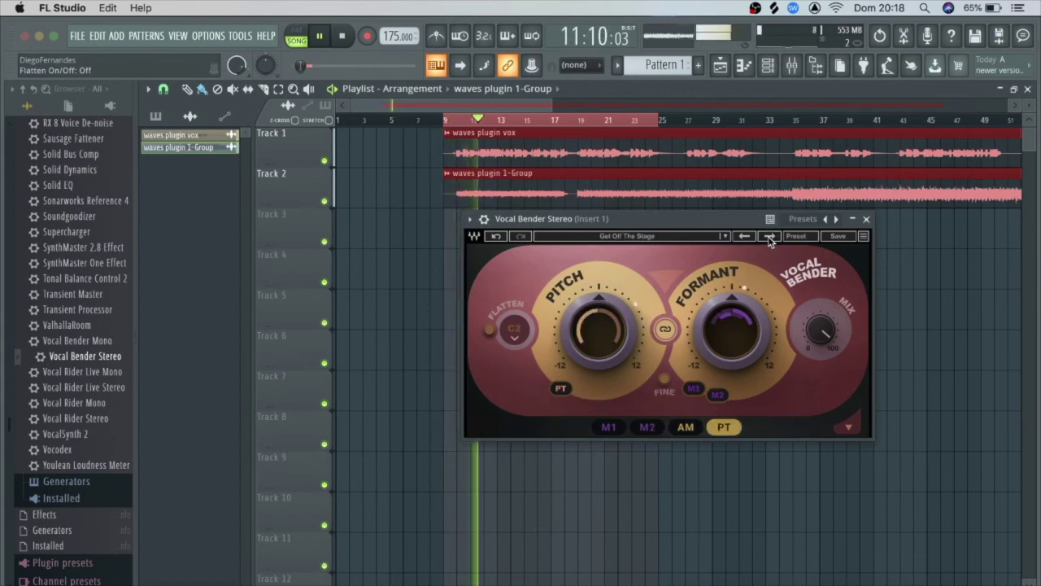
{"action": "left_click", "coordinate": [768, 237]}
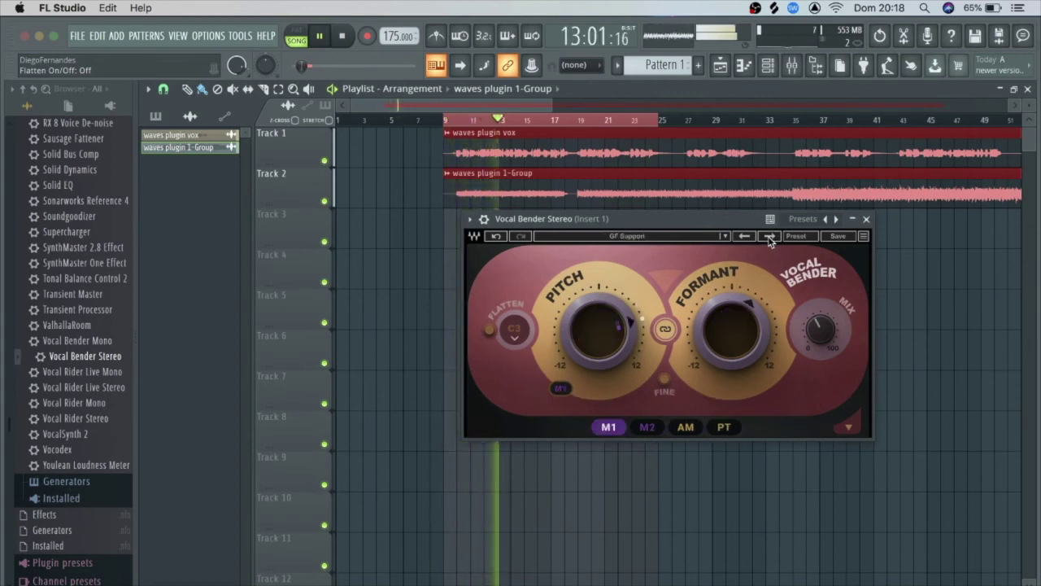
{"action": "left_click", "coordinate": [344, 38]}
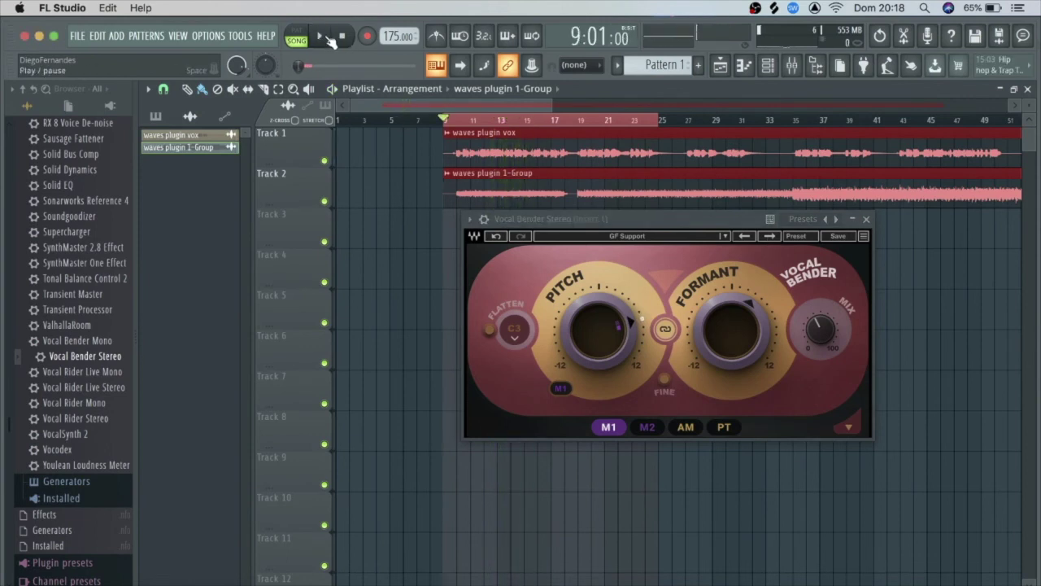